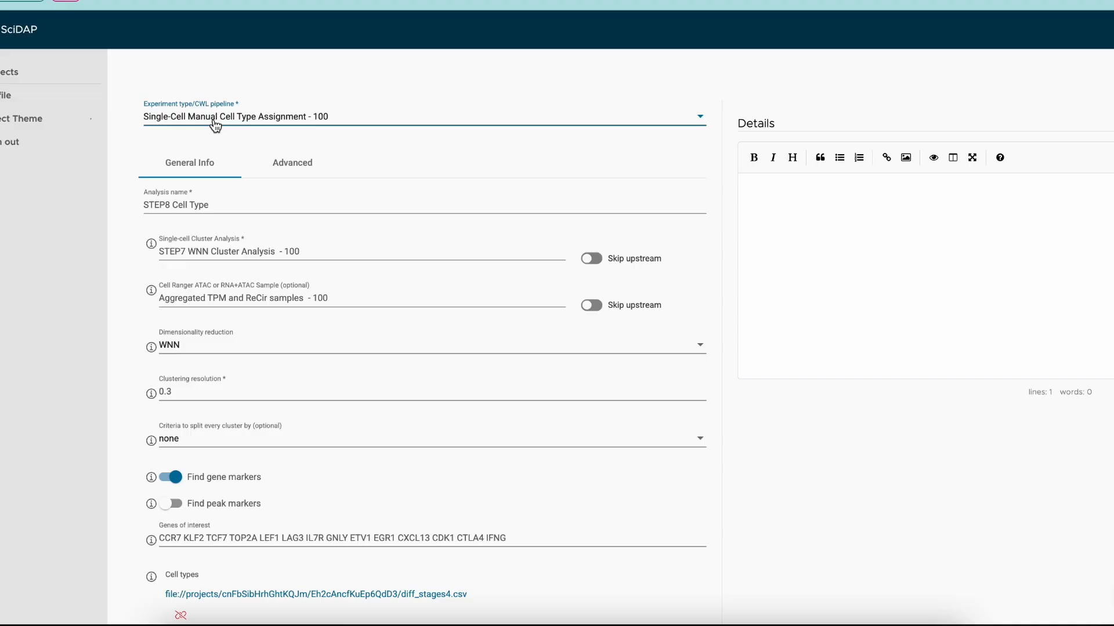
{"action": "left_click", "coordinate": [234, 203]}
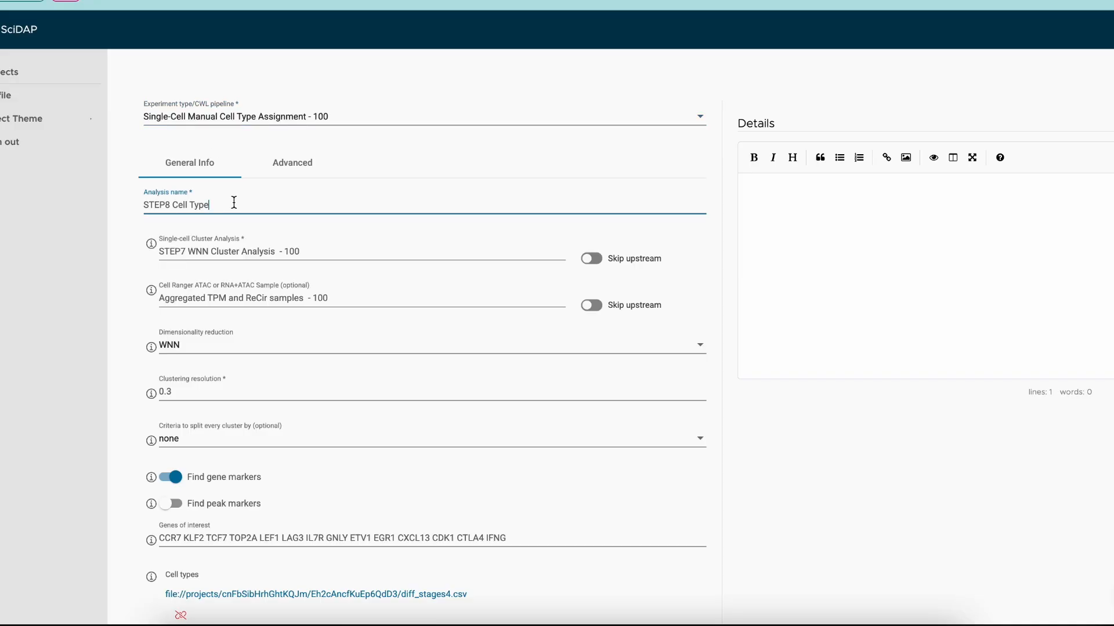
{"action": "type", "text": "A"}
{"action": "key", "text": "BackSpace"}
- Review the analysis inputs: upstream cluster analysis, ATAC/RNA sample, and dimensionality reduction settings of the cell type assignment form
{"action": "scroll", "coordinate": [265, 242], "scroll_direction": "down", "scroll_amount": 1}
{"action": "left_click", "coordinate": [273, 230]}
{"action": "scroll", "coordinate": [272, 230], "scroll_direction": "down", "scroll_amount": 1}
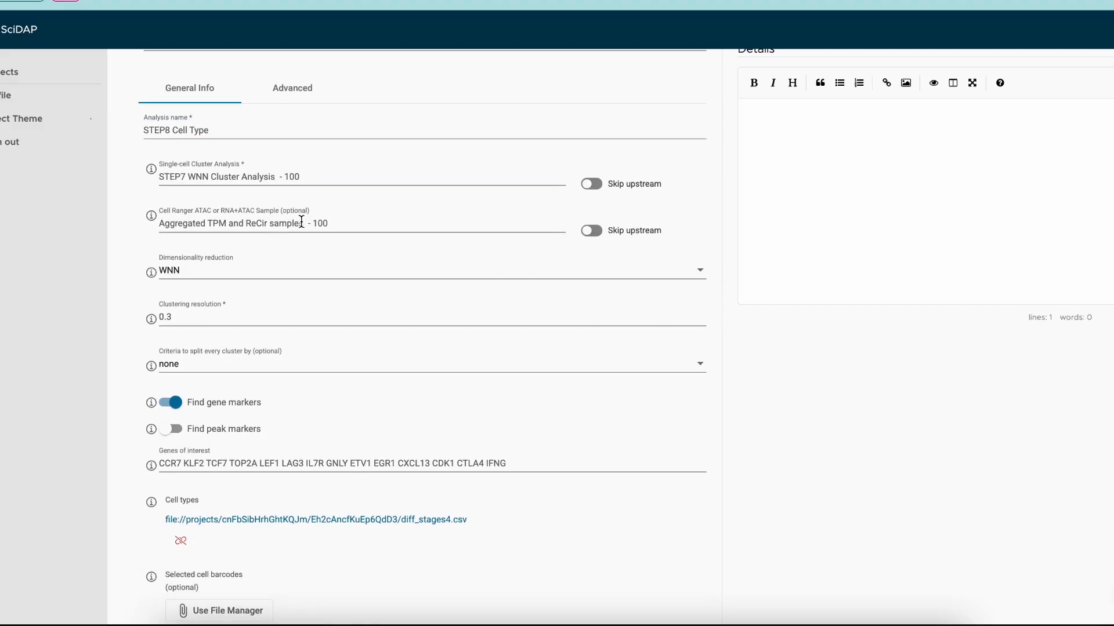
{"action": "left_click", "coordinate": [300, 223]}
{"action": "left_click", "coordinate": [315, 195]}
{"action": "scroll", "coordinate": [283, 269], "scroll_direction": "down", "scroll_amount": 1}
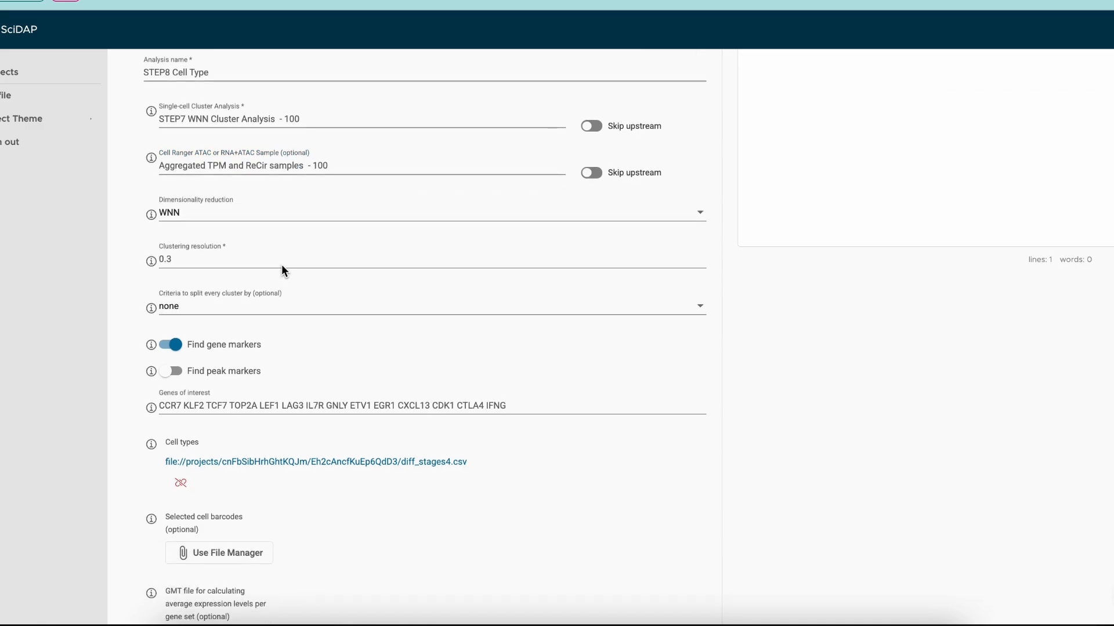
{"action": "mouse_move", "coordinate": [148, 218]}
{"action": "scroll", "coordinate": [179, 221], "scroll_direction": "up", "scroll_amount": 1}
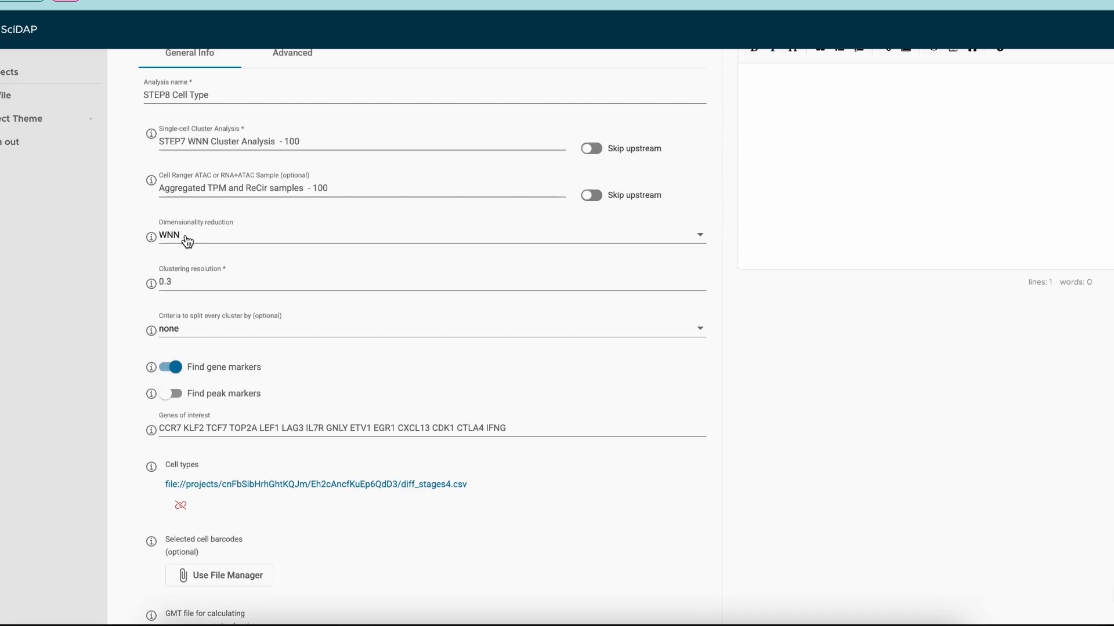
{"action": "left_click", "coordinate": [185, 240]}
{"action": "left_click", "coordinate": [129, 256]}
- Review the clustering resolution, split criteria options, marker toggles, genes of interest and cell types file fields
{"action": "scroll", "coordinate": [238, 242], "scroll_direction": "down", "scroll_amount": 2}
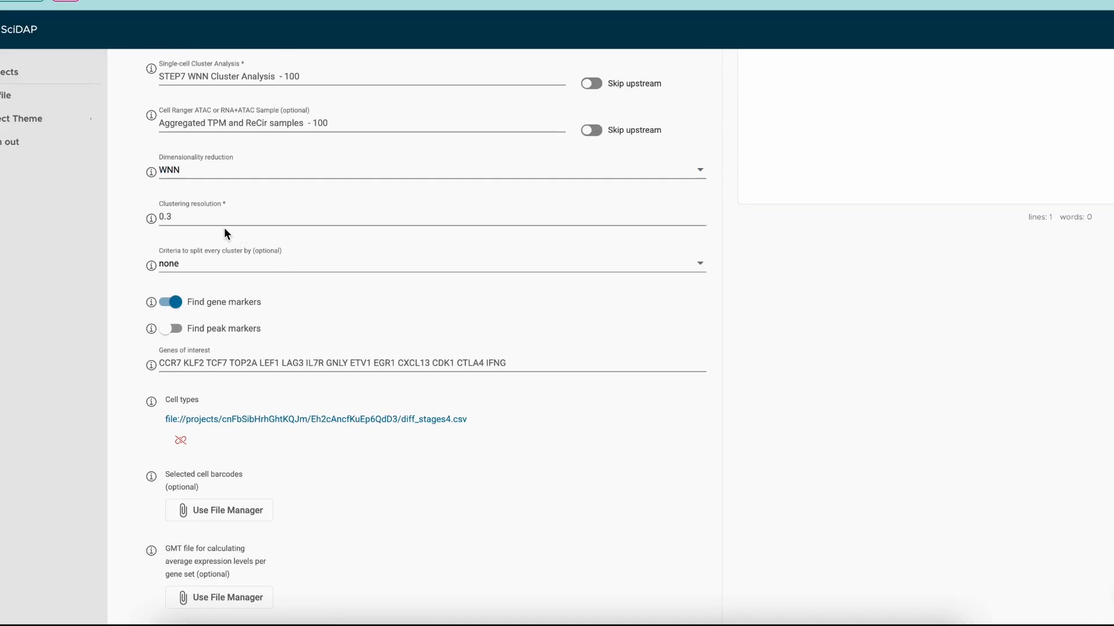
{"action": "scroll", "coordinate": [214, 269], "scroll_direction": "down", "scroll_amount": 1}
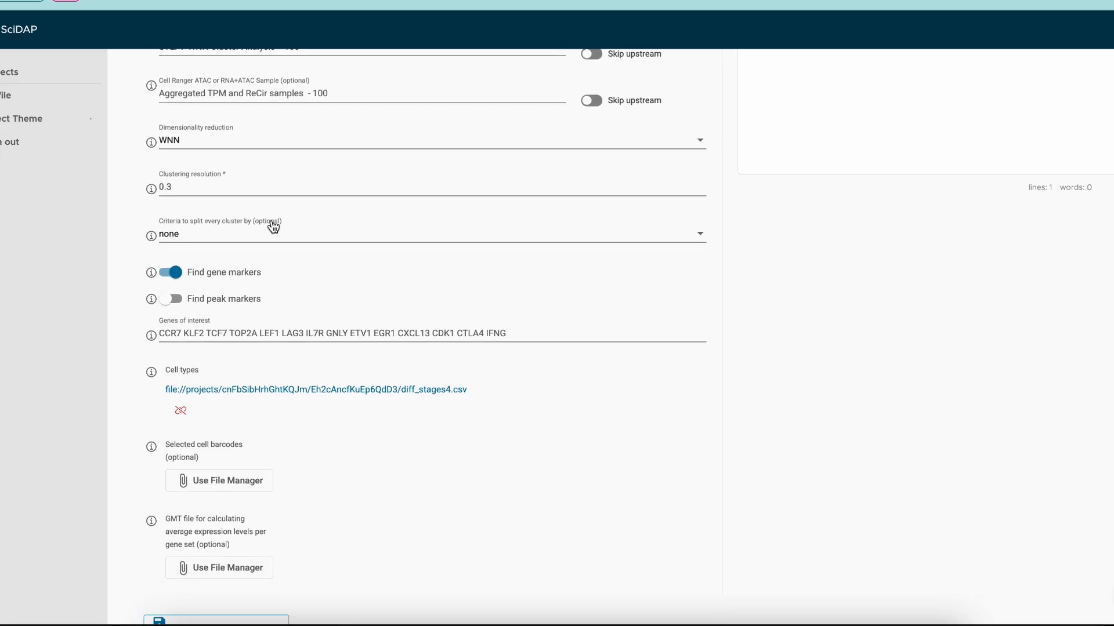
{"action": "left_click", "coordinate": [281, 240]}
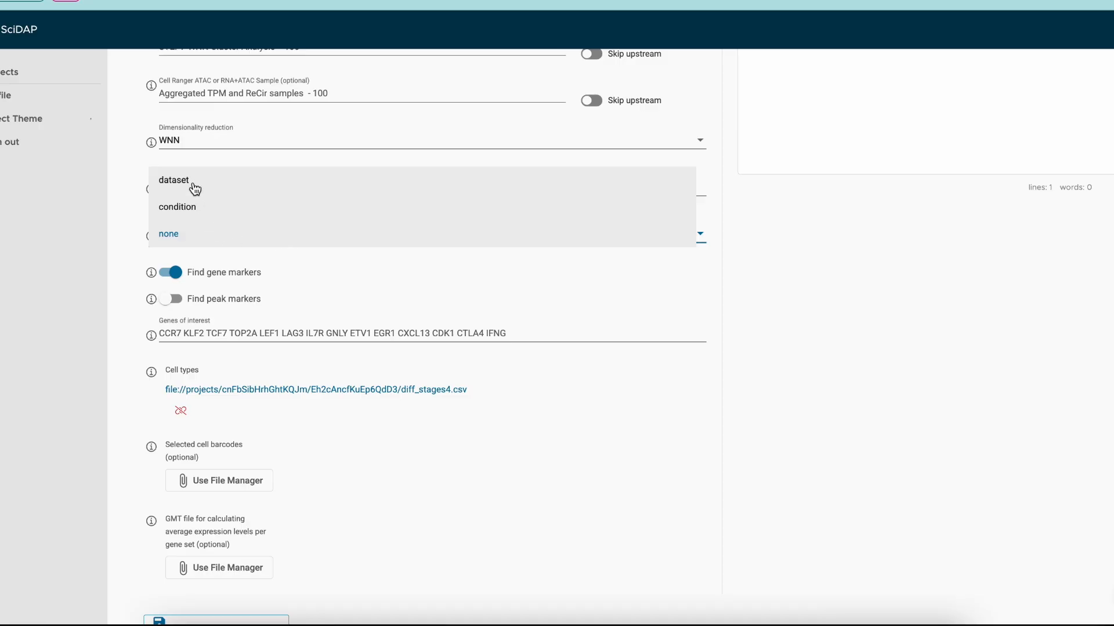
{"action": "left_click", "coordinate": [127, 239]}
{"action": "scroll", "coordinate": [230, 232], "scroll_direction": "up", "scroll_amount": 1}
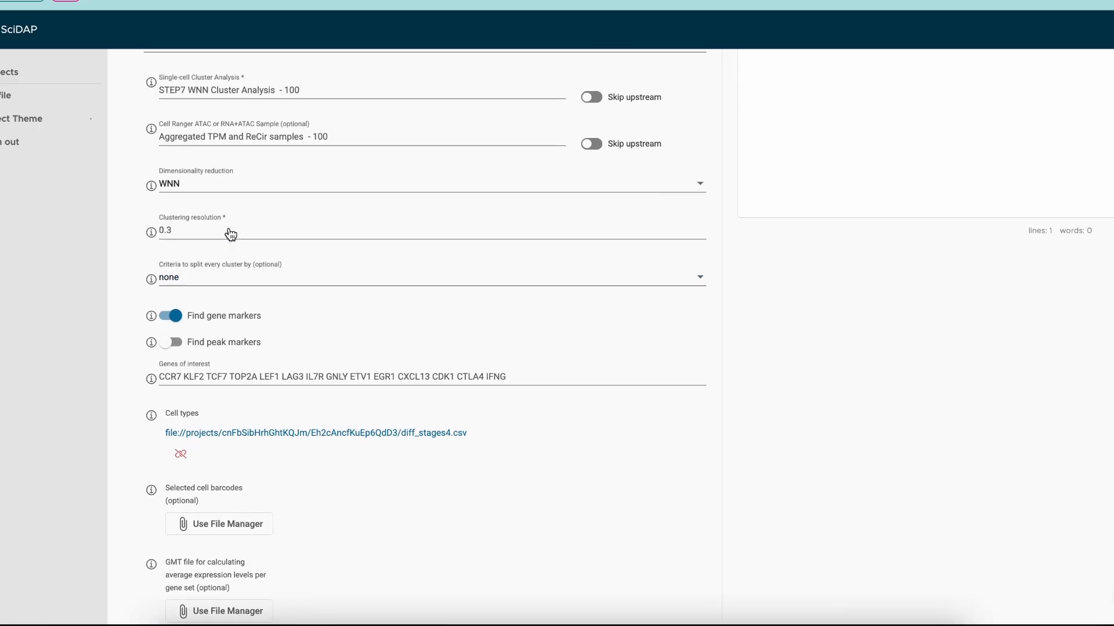
{"action": "scroll", "coordinate": [230, 224], "scroll_direction": "down", "scroll_amount": 2}
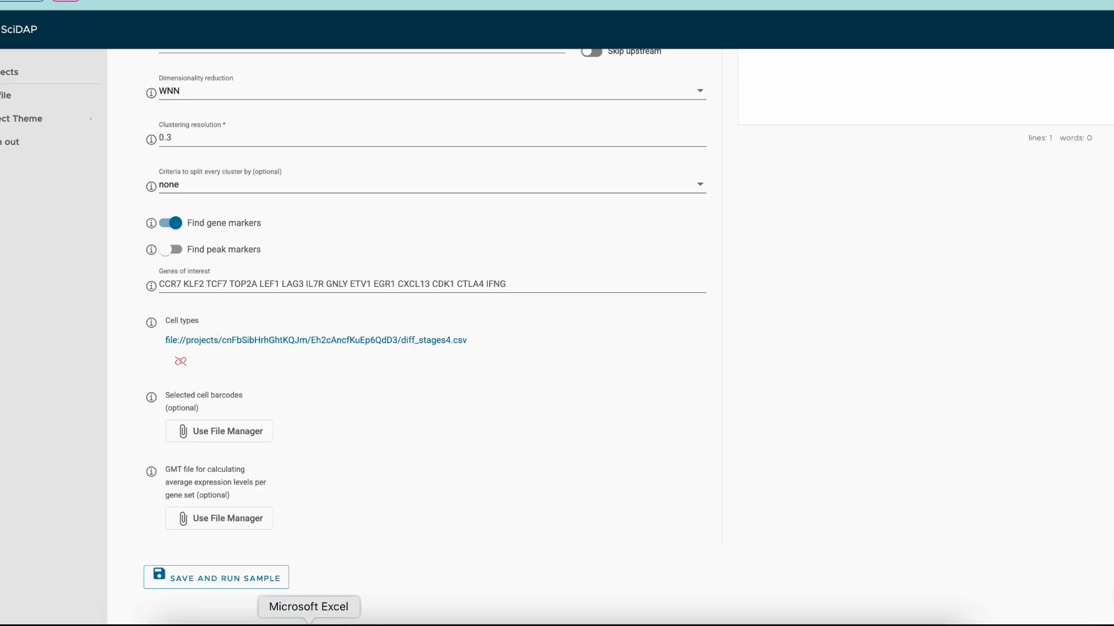
{"action": "scroll", "coordinate": [372, 439], "scroll_direction": "up", "scroll_amount": 4}
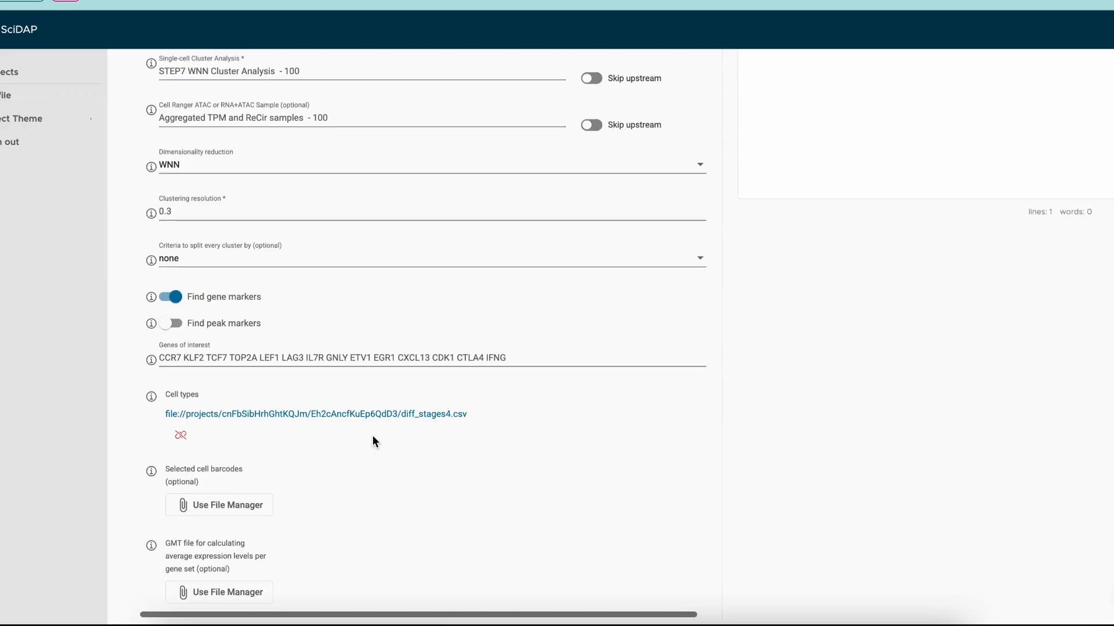
{"action": "scroll", "coordinate": [374, 442], "scroll_direction": "up", "scroll_amount": 3}
{"action": "scroll", "coordinate": [374, 442], "scroll_direction": "down", "scroll_amount": 4}
{"action": "scroll", "coordinate": [374, 442], "scroll_direction": "down", "scroll_amount": 3}
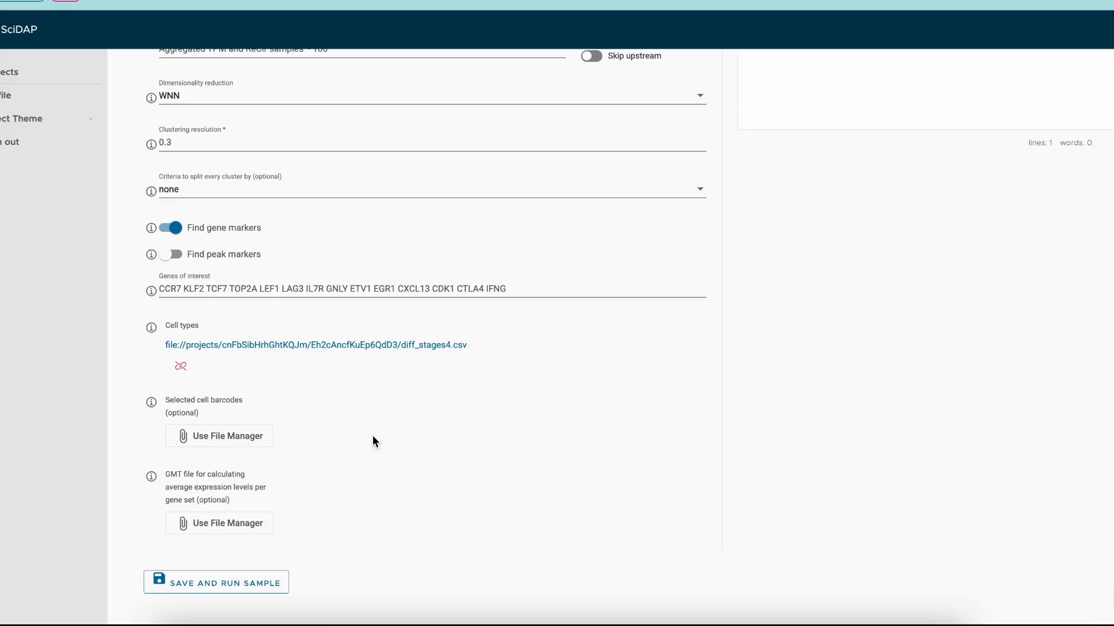
{"action": "scroll", "coordinate": [372, 437], "scroll_direction": "up", "scroll_amount": 1}
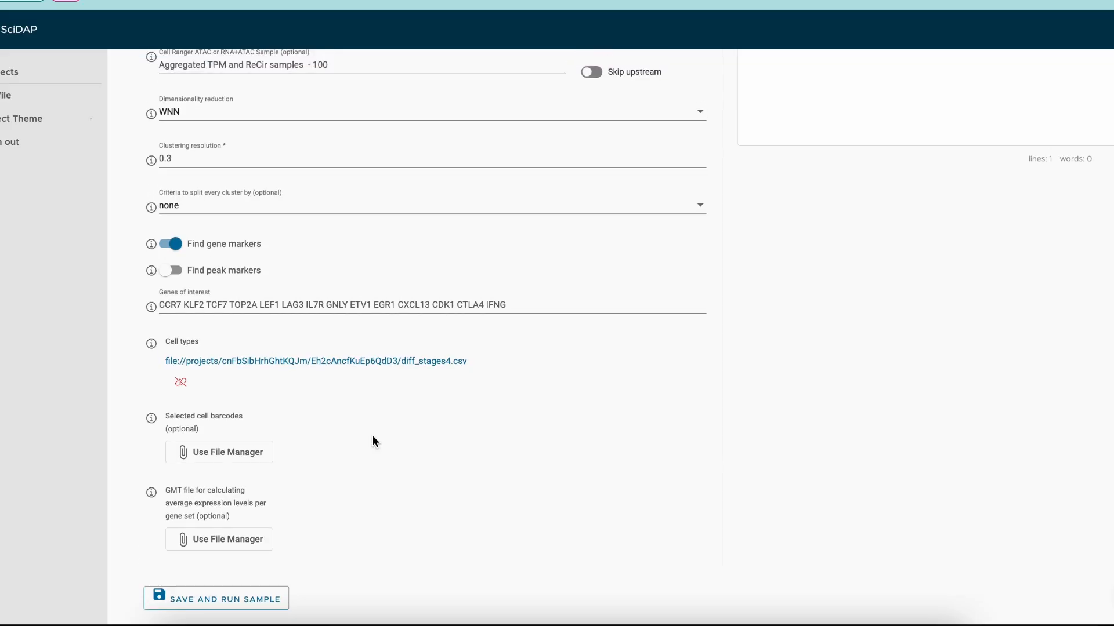
- Switch to Microsoft Excel to examine the cluster-to-cell-type table in diff_stages4, then return to the form
{"action": "left_click", "coordinate": [309, 621]}
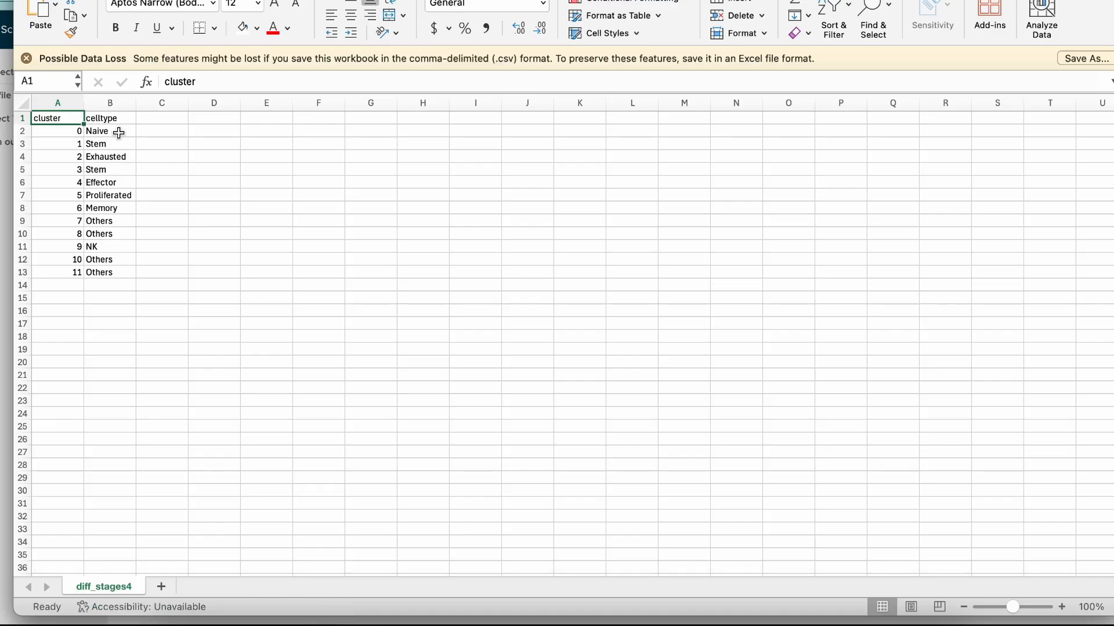
{"action": "left_click", "coordinate": [115, 221]}
{"action": "left_click", "coordinate": [116, 232]}
{"action": "left_click", "coordinate": [110, 260]}
{"action": "left_click", "coordinate": [111, 272]}
{"action": "left_click", "coordinate": [126, 219]}
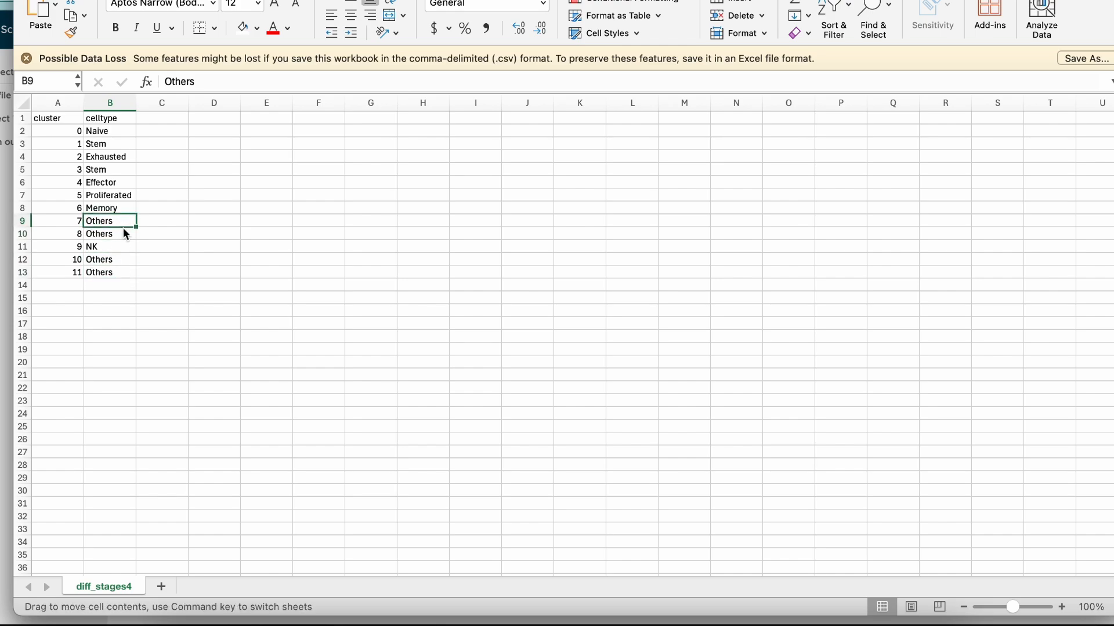
{"action": "left_click", "coordinate": [121, 235]}
{"action": "left_click", "coordinate": [124, 221]}
{"action": "left_click", "coordinate": [113, 233]}
{"action": "left_click", "coordinate": [111, 258]}
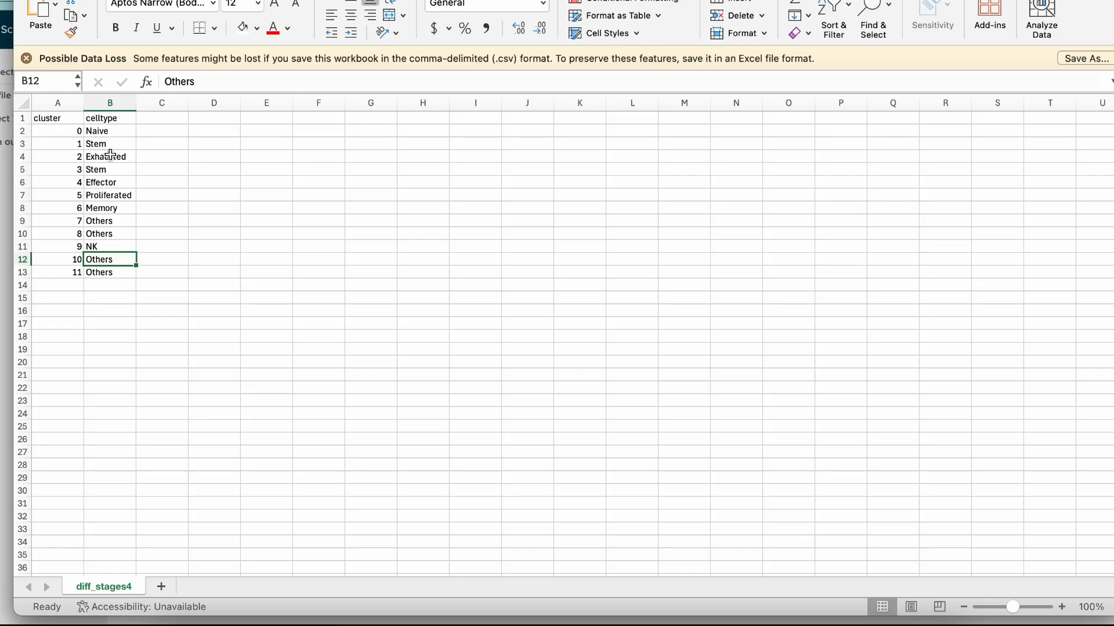
{"action": "left_click", "coordinate": [129, 130]}
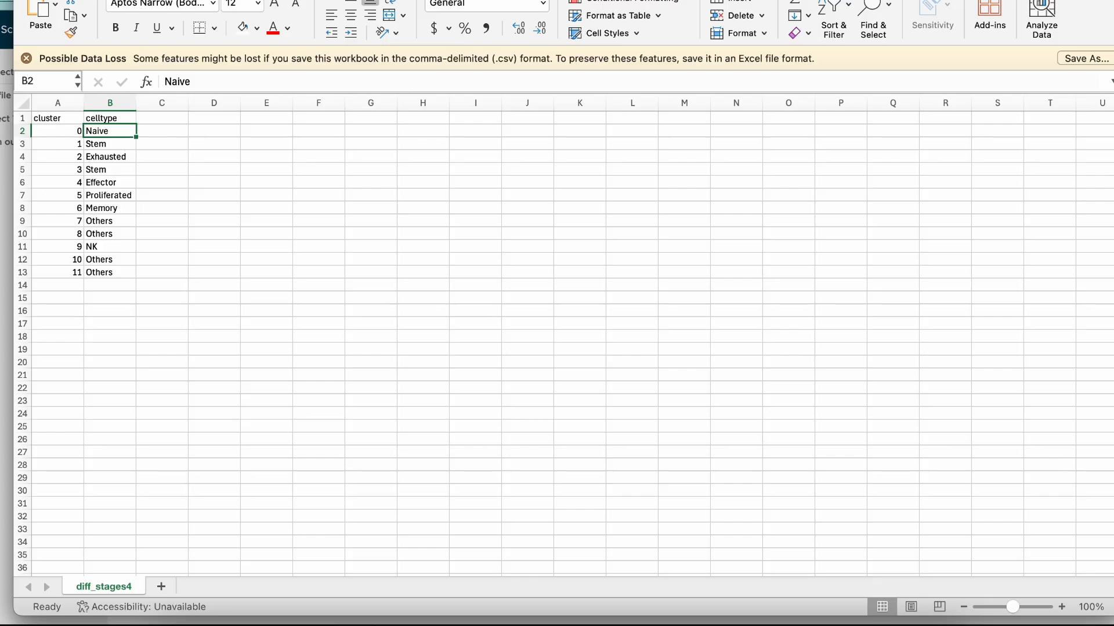
{"action": "key", "text": "super+m"}
- Review the Advanced settings such as HTML report, plot color theme and cores, then return to General Info
{"action": "scroll", "coordinate": [214, 298], "scroll_direction": "down", "scroll_amount": 1}
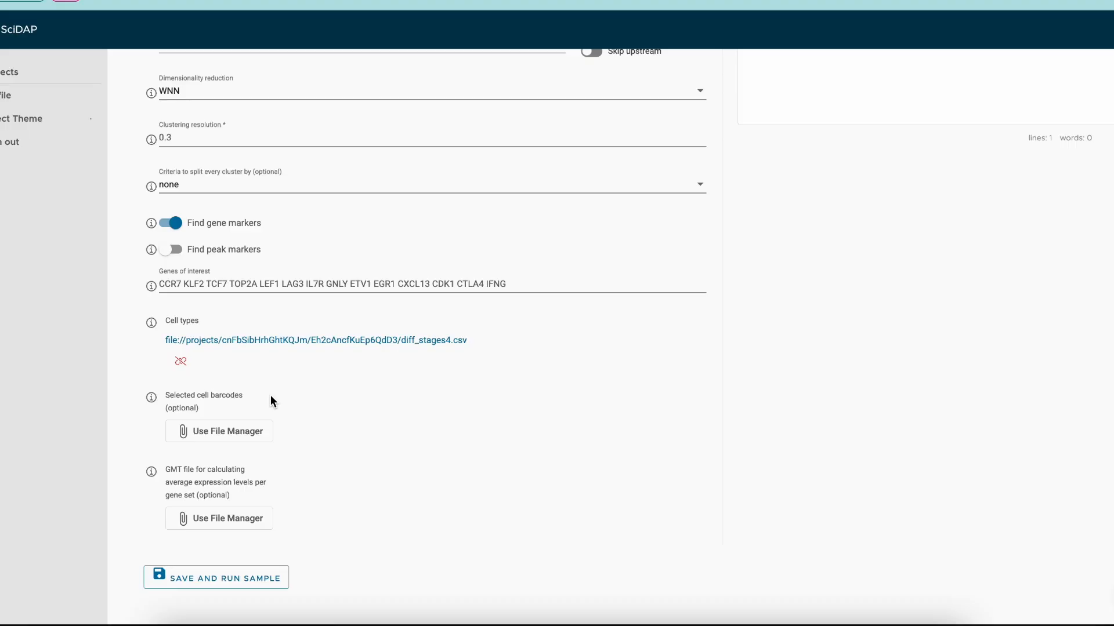
{"action": "scroll", "coordinate": [364, 474], "scroll_direction": "up", "scroll_amount": 5}
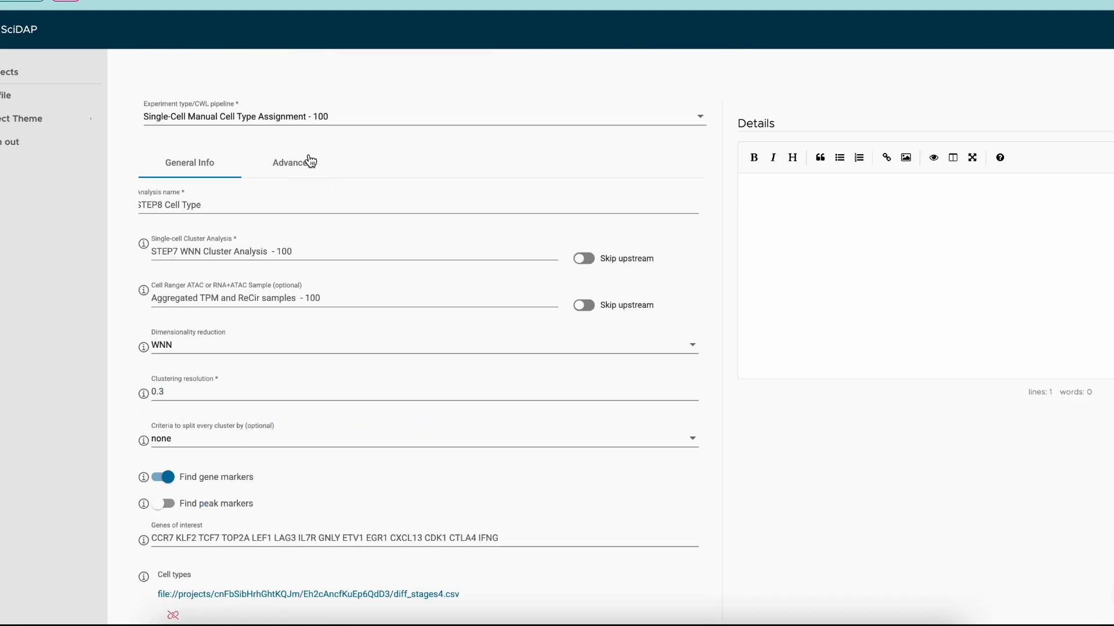
{"action": "left_click", "coordinate": [310, 161]}
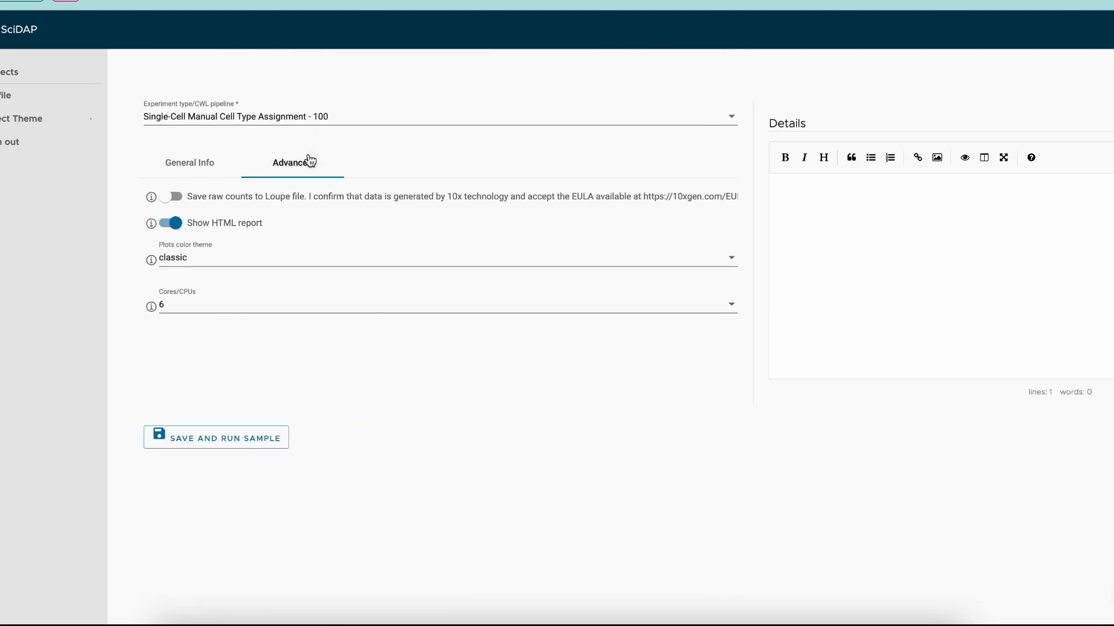
{"action": "left_click", "coordinate": [186, 257]}
{"action": "left_click", "coordinate": [187, 259]}
{"action": "left_click", "coordinate": [210, 168]}
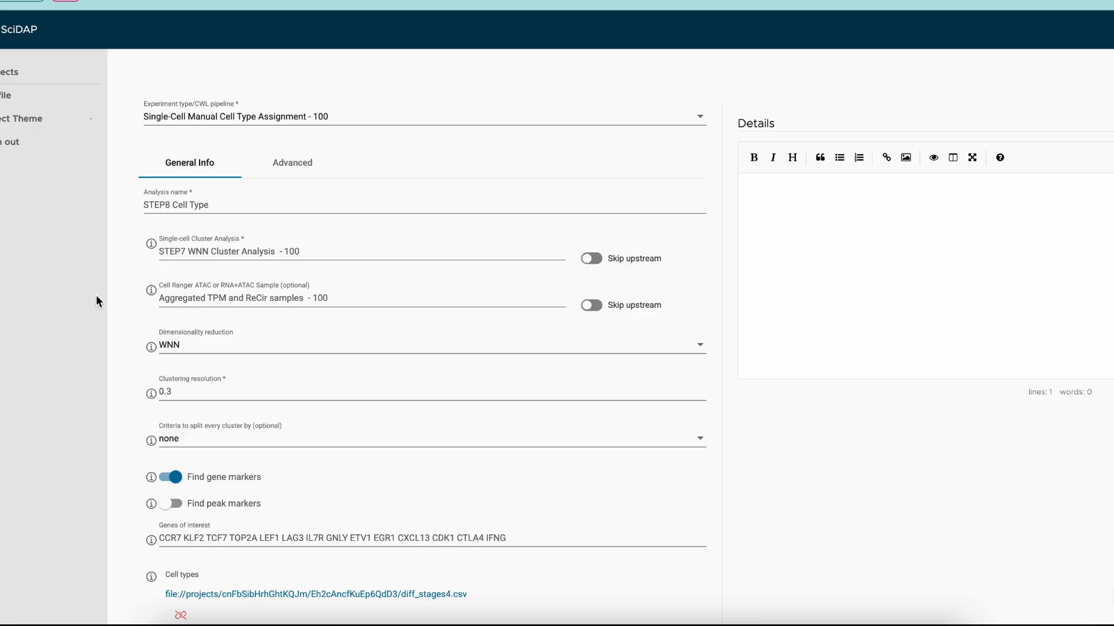
- Save and run the STEP8 Cell Type analysis
{"action": "scroll", "coordinate": [117, 346], "scroll_direction": "down", "scroll_amount": 1}
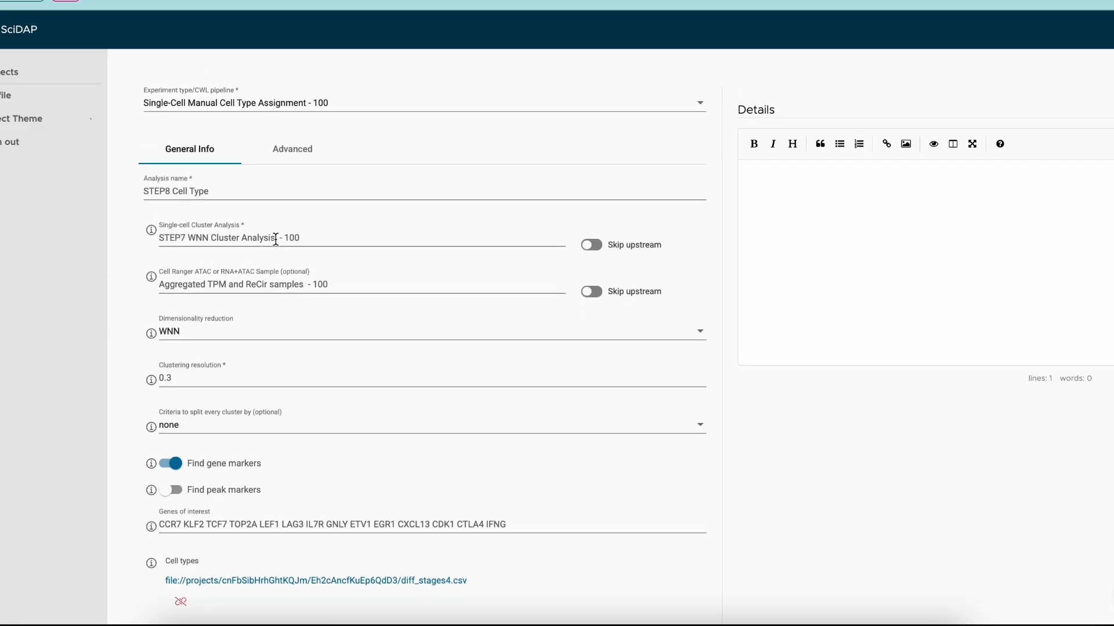
{"action": "scroll", "coordinate": [133, 254], "scroll_direction": "down", "scroll_amount": 1}
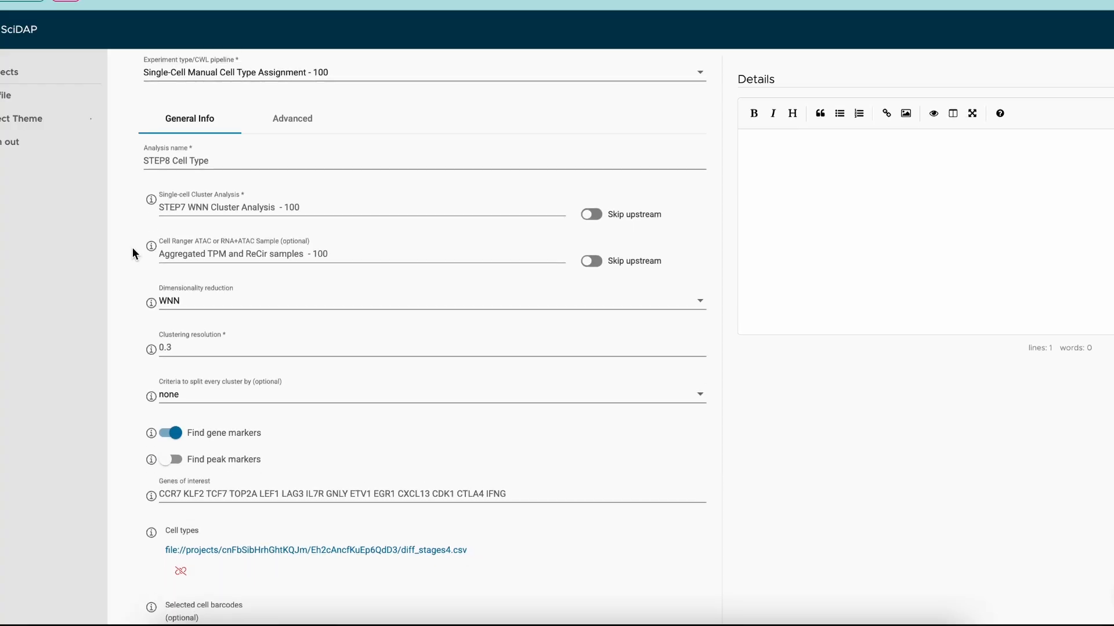
{"action": "scroll", "coordinate": [133, 253], "scroll_direction": "down", "scroll_amount": 7}
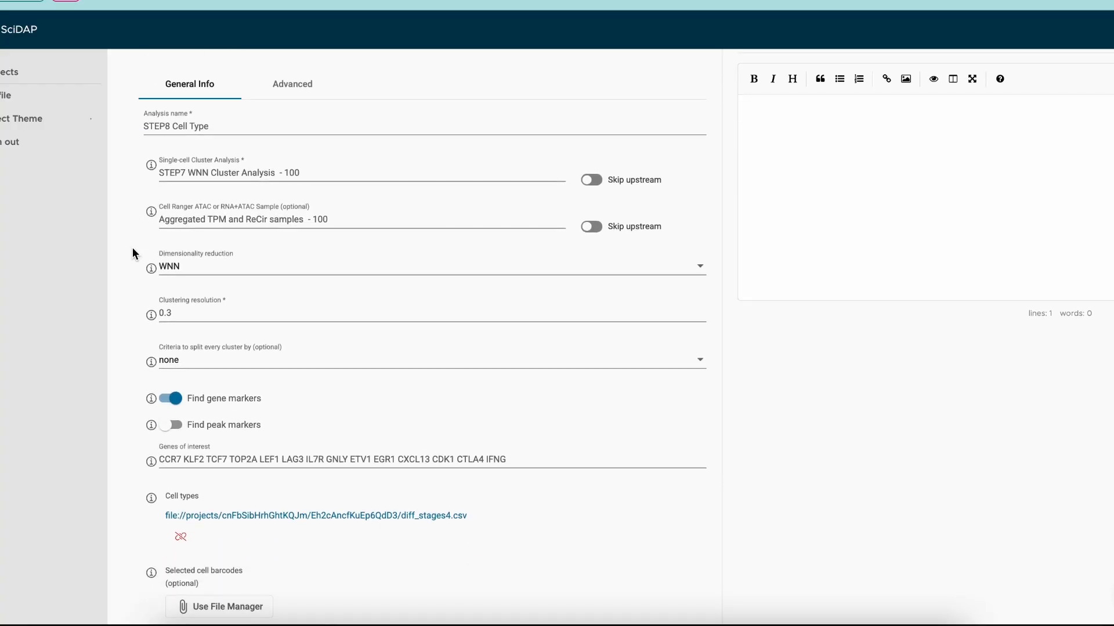
{"action": "left_click", "coordinate": [187, 577]}
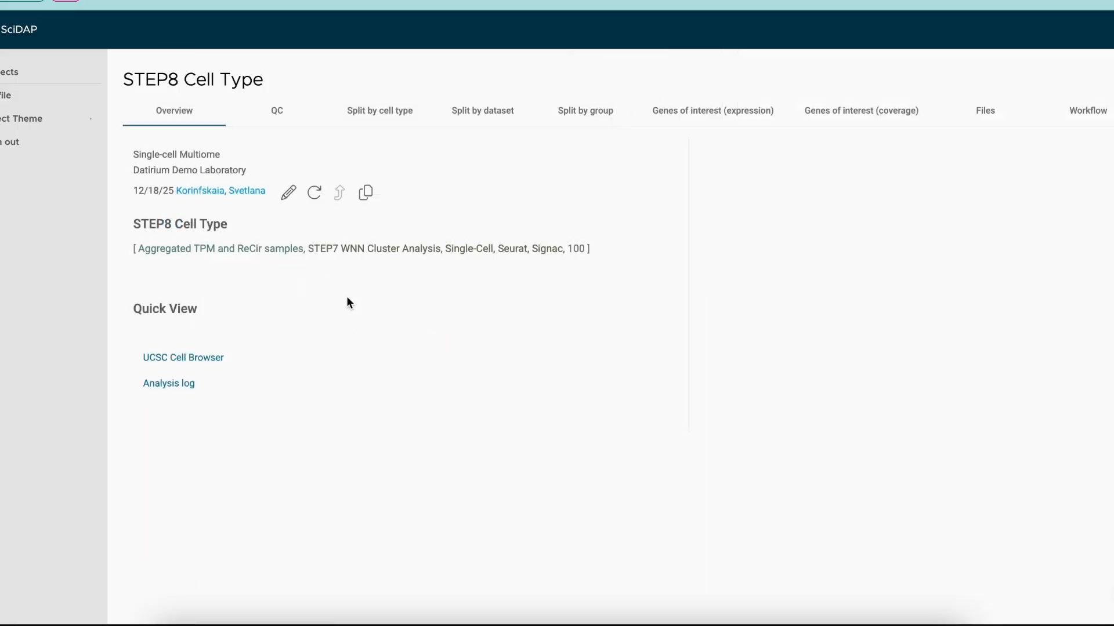
- Examine the QC plots of cell counts and QC metrics per cell type
{"action": "left_click", "coordinate": [284, 127]}
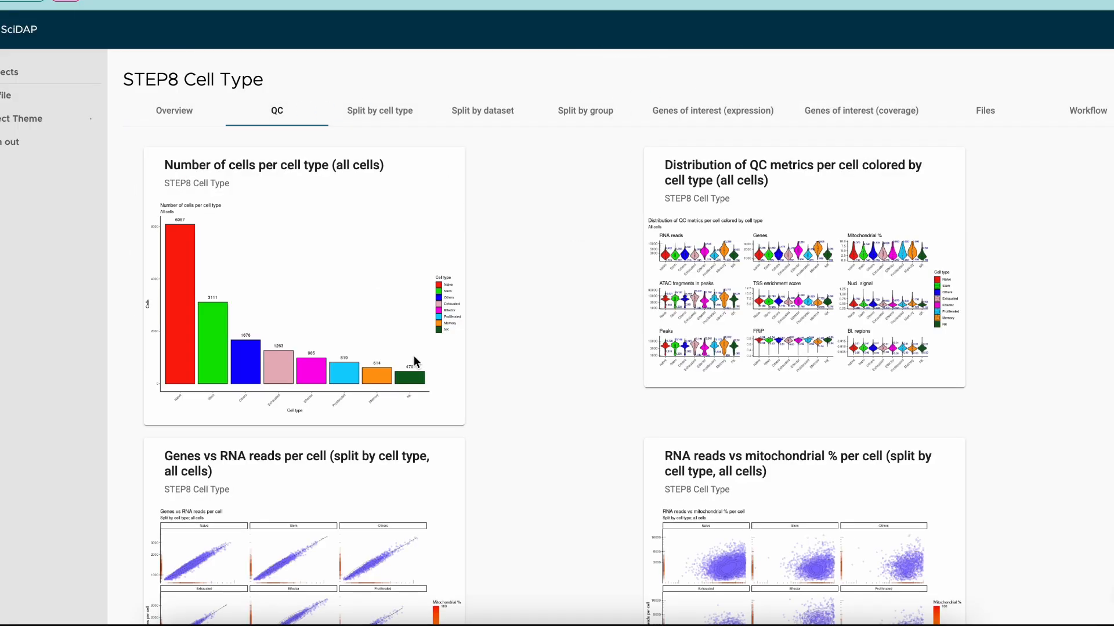
{"action": "scroll", "coordinate": [456, 278], "scroll_direction": "up", "scroll_amount": 5}
{"action": "scroll", "coordinate": [456, 277], "scroll_direction": "down", "scroll_amount": 2}
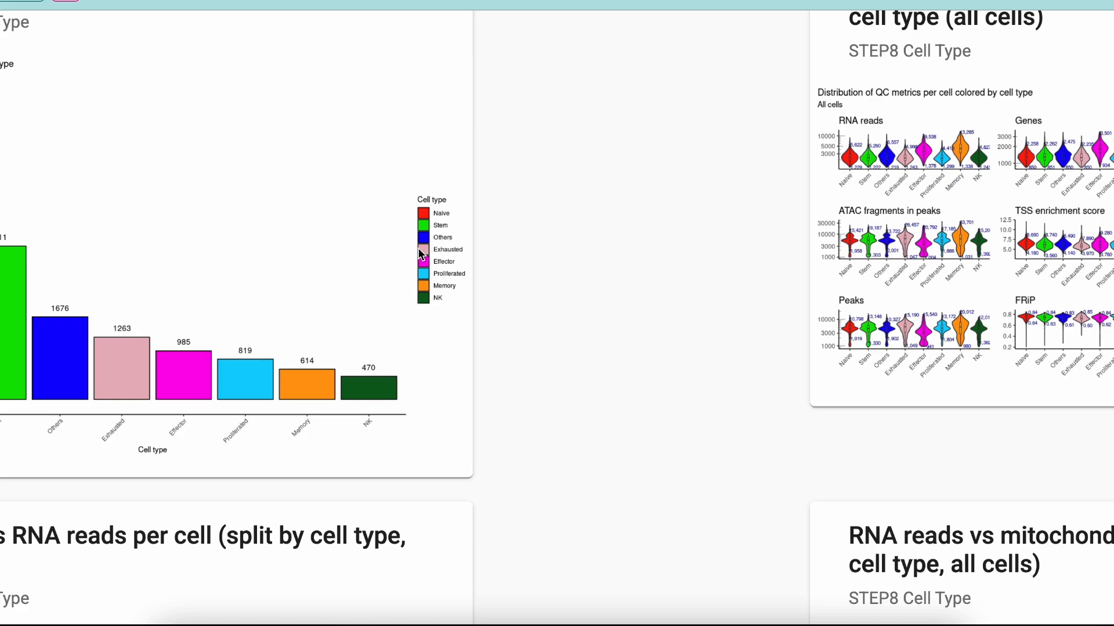
{"action": "scroll", "coordinate": [420, 249], "scroll_direction": "down", "scroll_amount": 1}
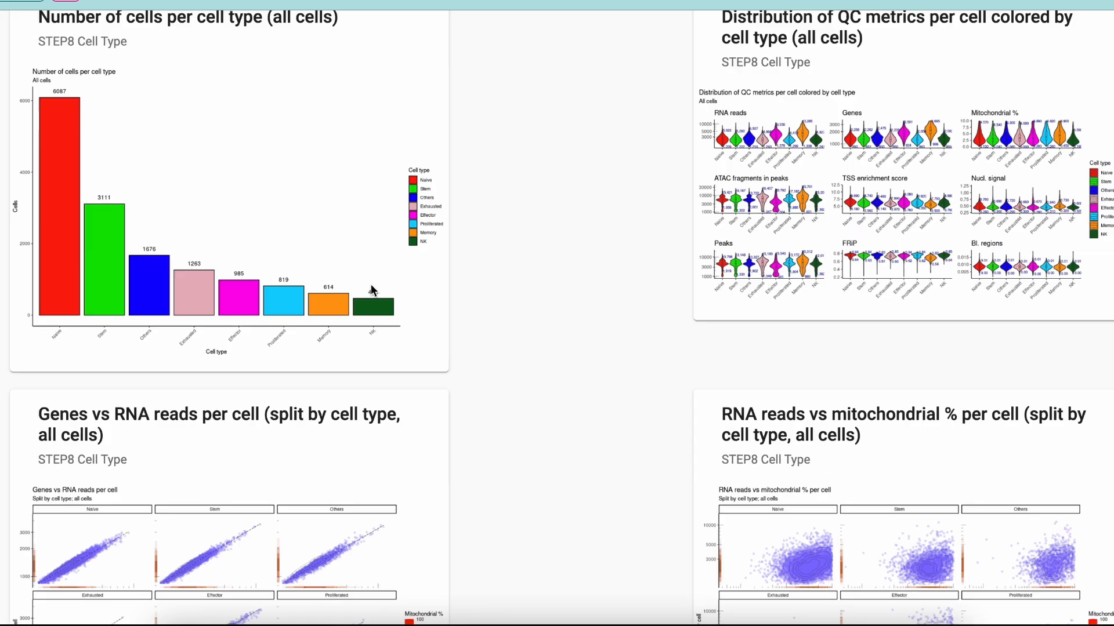
{"action": "scroll", "coordinate": [371, 285], "scroll_direction": "down", "scroll_amount": 6}
{"action": "scroll", "coordinate": [370, 285], "scroll_direction": "up", "scroll_amount": 7}
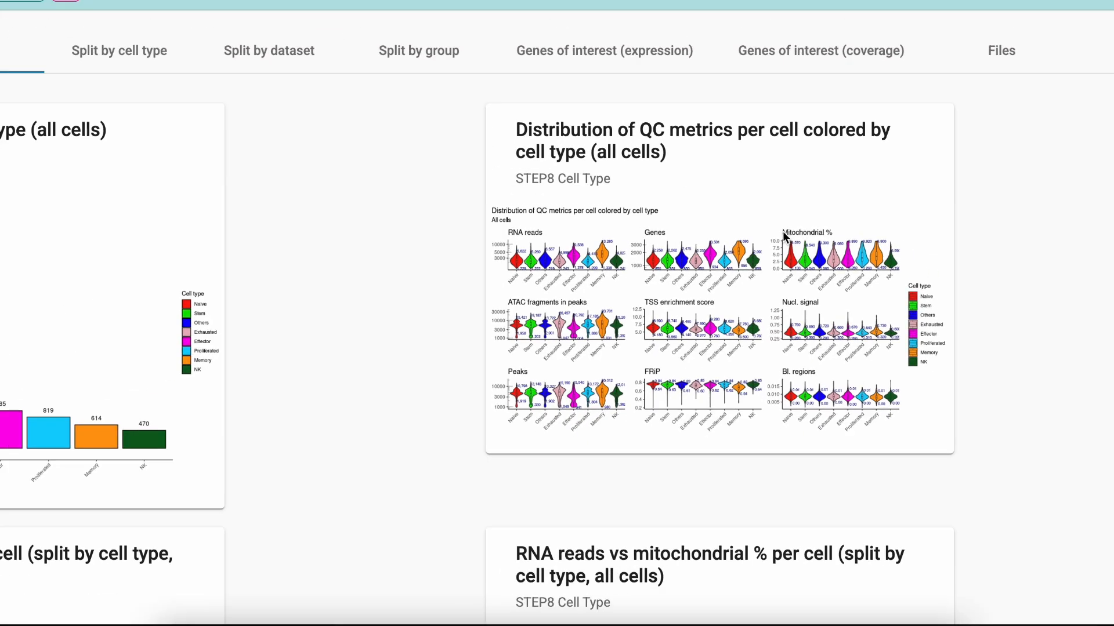
- Browse the split by cell type, dataset and group results and the genes of interest expression plots
{"action": "left_click", "coordinate": [363, 108]}
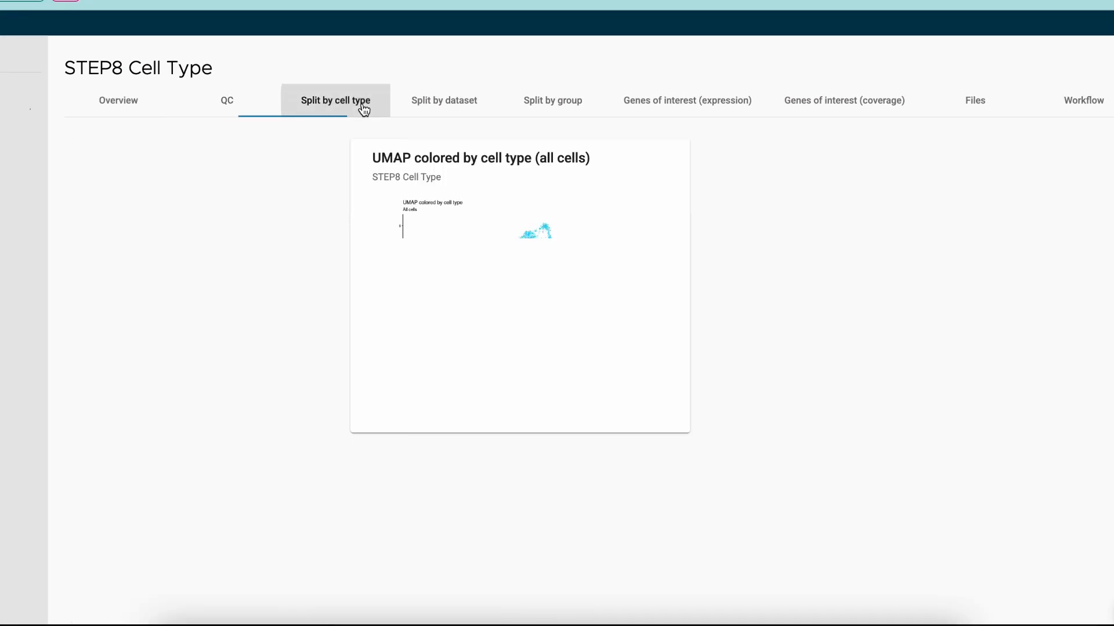
{"action": "left_click", "coordinate": [457, 110]}
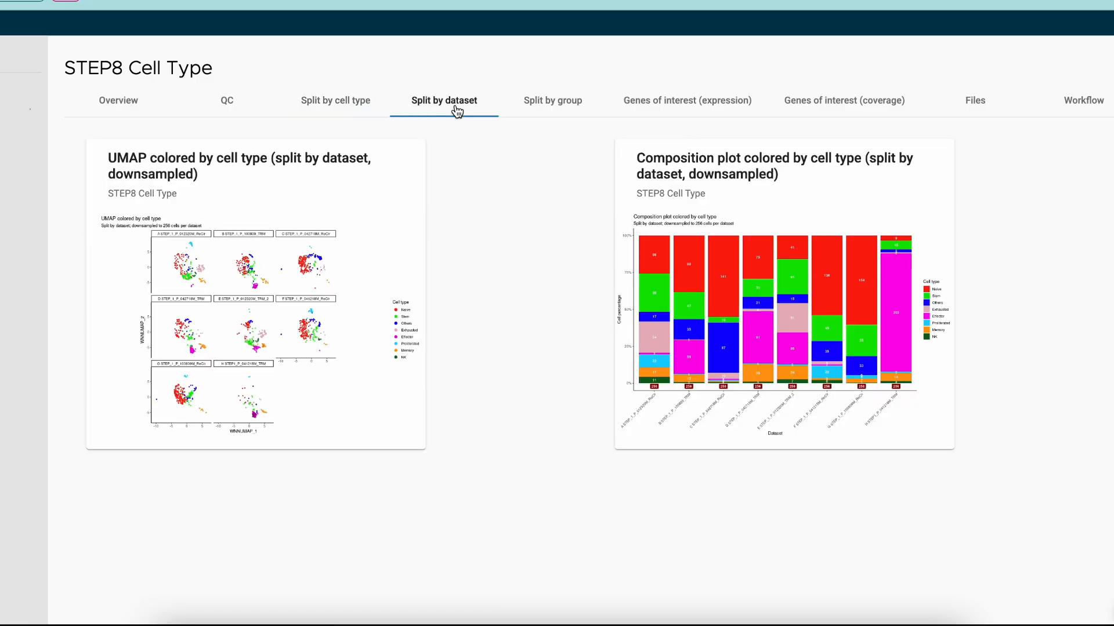
{"action": "left_click", "coordinate": [529, 105]}
{"action": "left_click", "coordinate": [660, 103]}
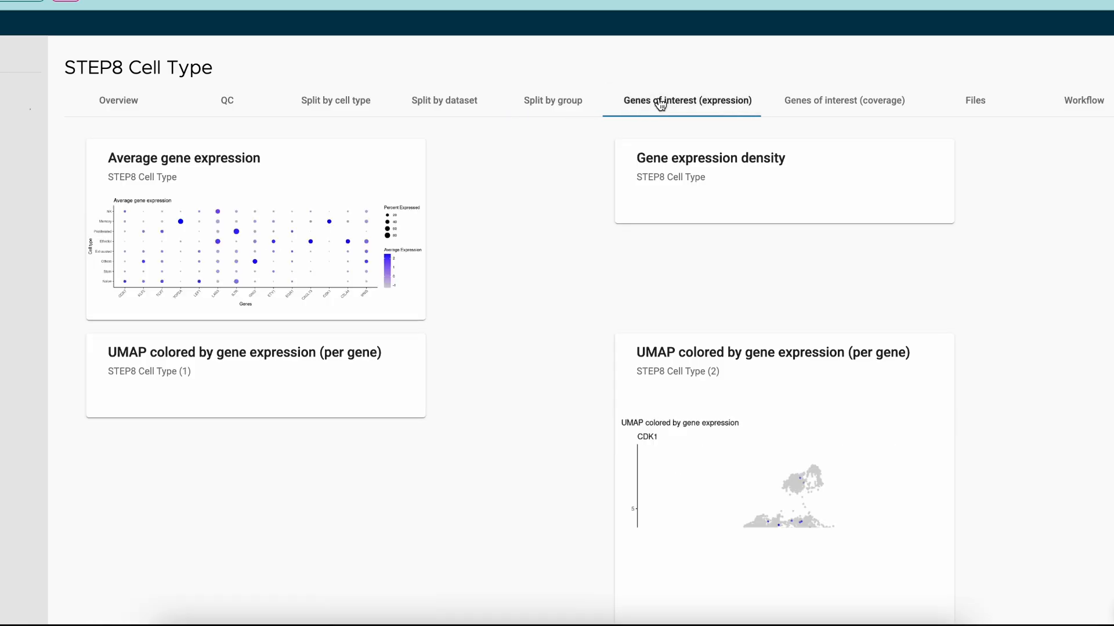
{"action": "scroll", "coordinate": [499, 414], "scroll_direction": "down", "scroll_amount": 5}
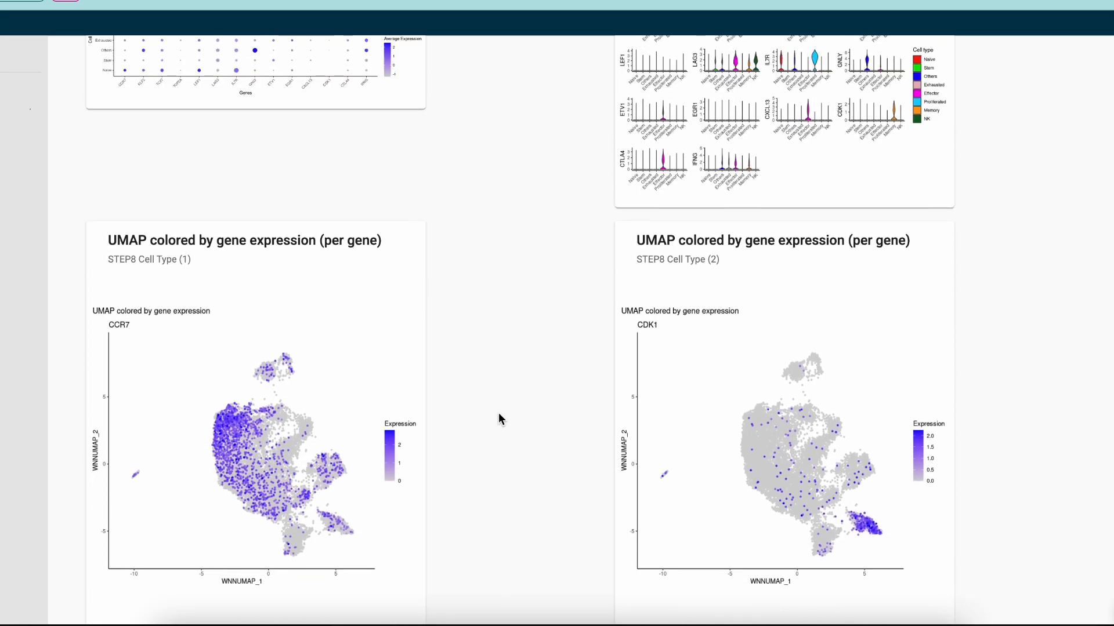
{"action": "scroll", "coordinate": [499, 413], "scroll_direction": "down", "scroll_amount": 1}
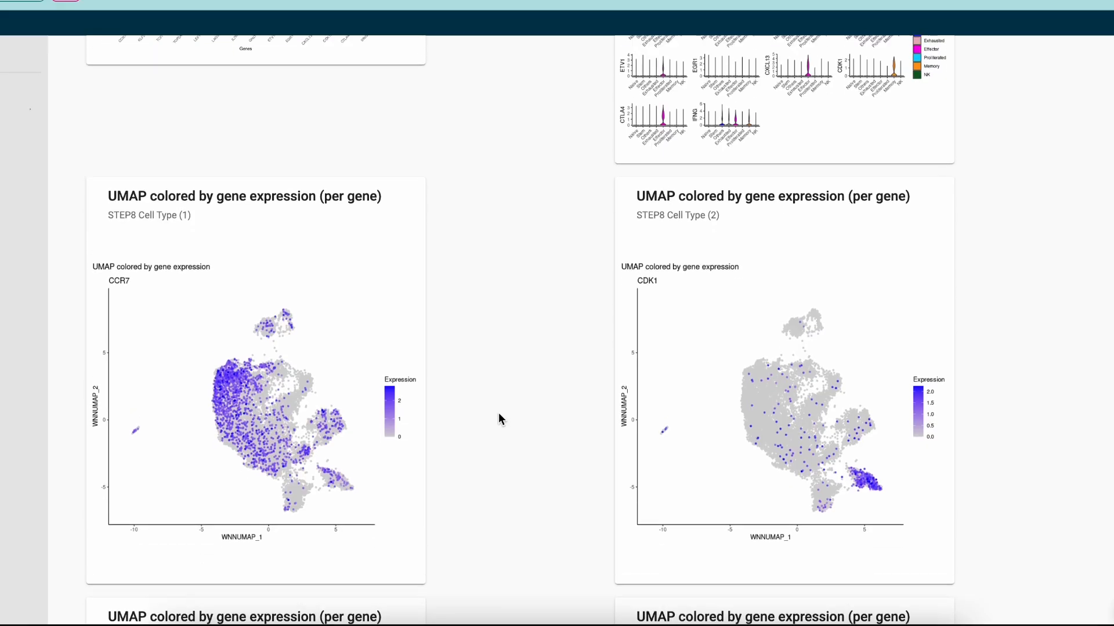
{"action": "scroll", "coordinate": [499, 413], "scroll_direction": "up", "scroll_amount": 3}
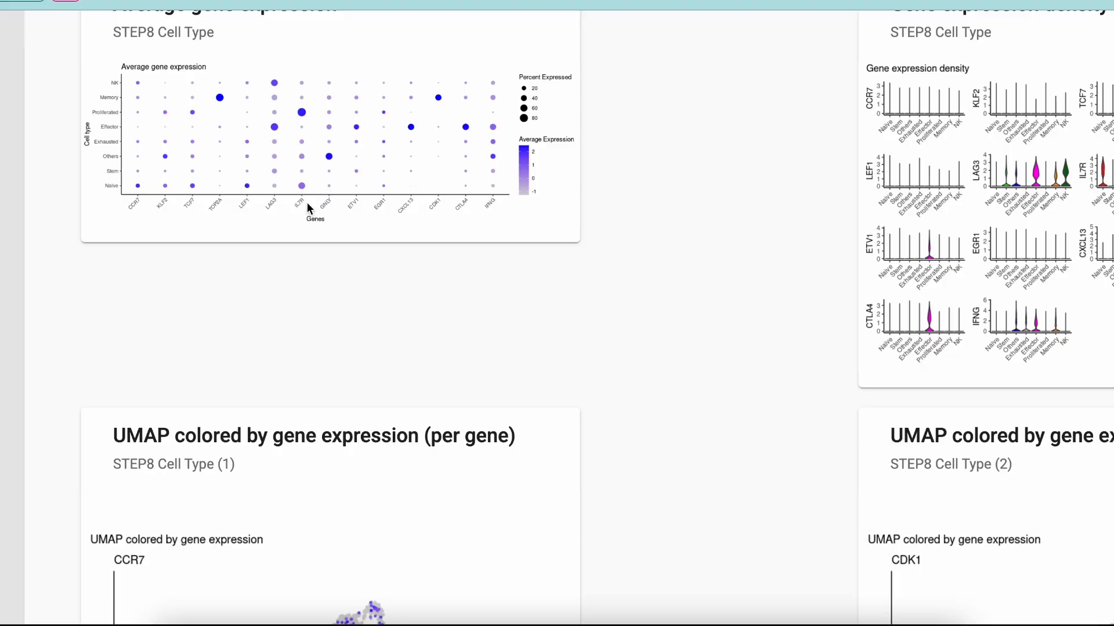
{"action": "scroll", "coordinate": [587, 226], "scroll_direction": "right", "scroll_amount": 1}
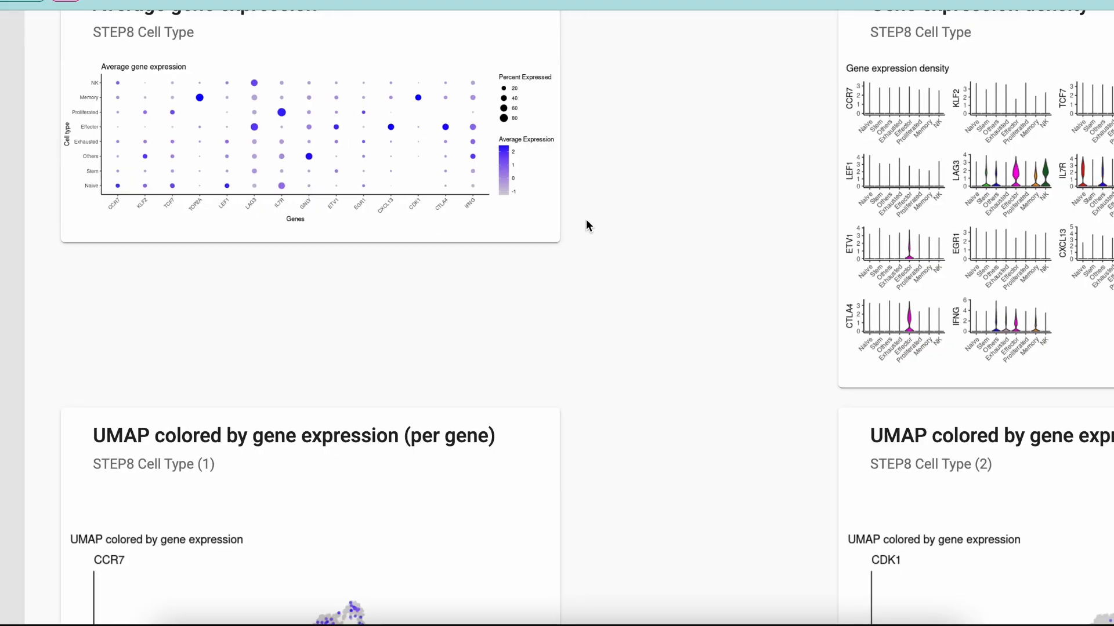
- Examine the gene expression density violin plots of the genes of interest across cell types
{"action": "scroll", "coordinate": [589, 224], "scroll_direction": "right", "scroll_amount": 10}
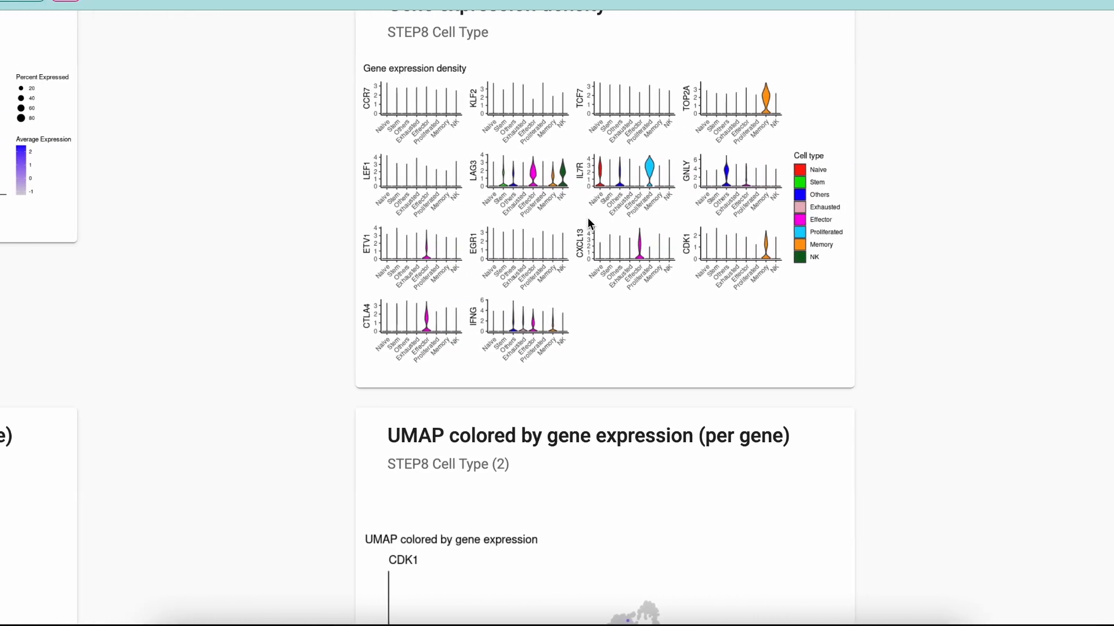
{"action": "scroll", "coordinate": [588, 224], "scroll_direction": "up", "scroll_amount": 1}
{"action": "scroll", "coordinate": [588, 224], "scroll_direction": "right", "scroll_amount": 2}
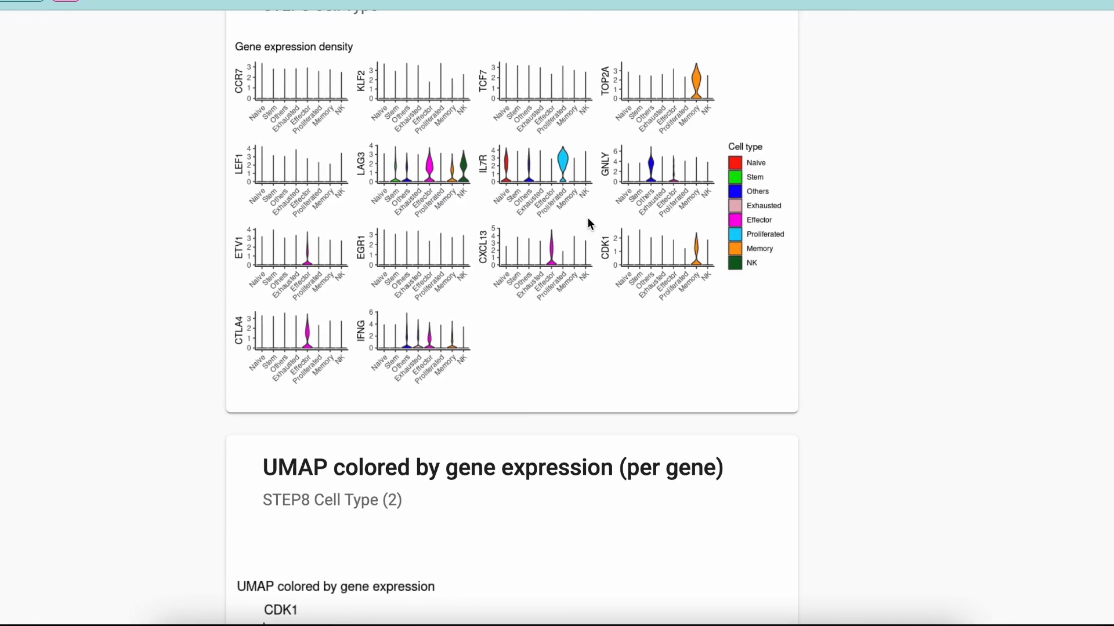
{"action": "scroll", "coordinate": [588, 221], "scroll_direction": "up", "scroll_amount": 2}
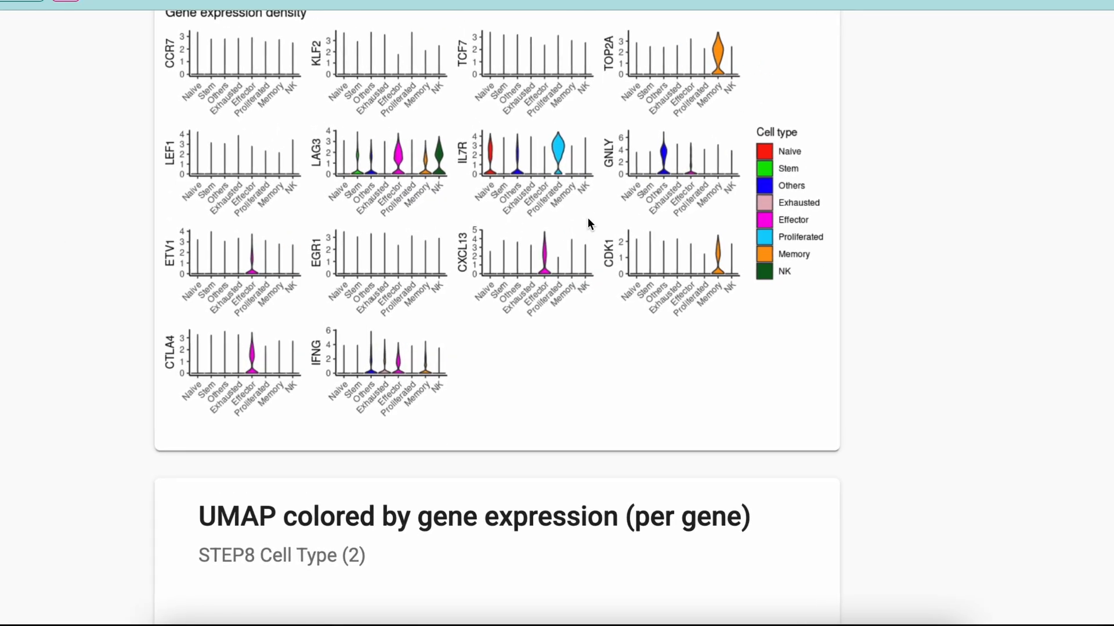
{"action": "scroll", "coordinate": [588, 224], "scroll_direction": "up", "scroll_amount": 1}
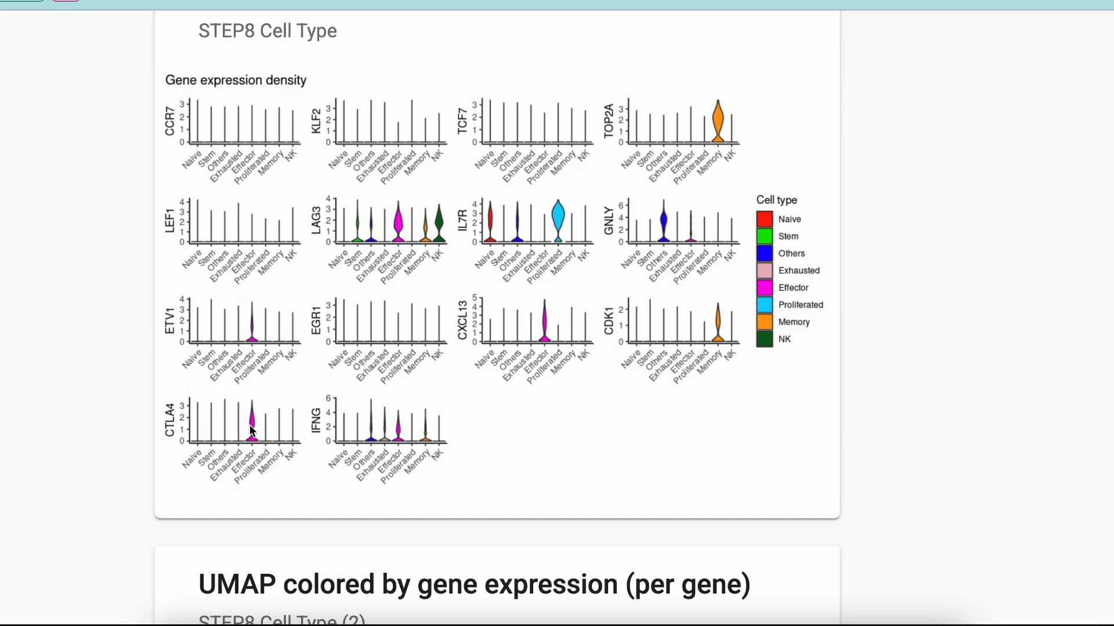
{"action": "scroll", "coordinate": [683, 318], "scroll_direction": "down", "scroll_amount": 3}
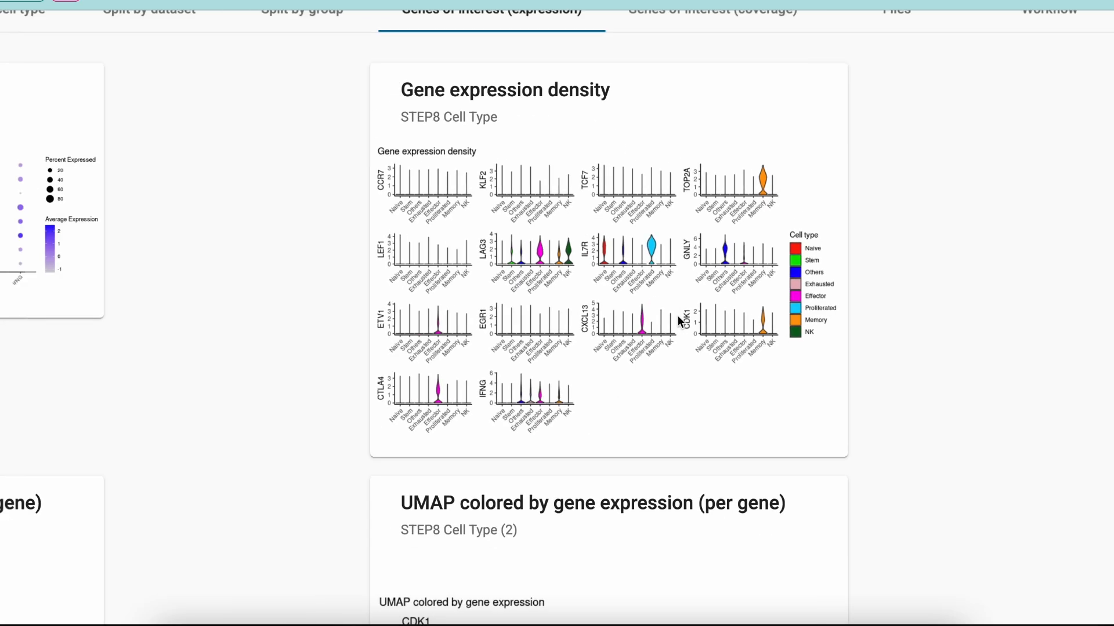
- Open the genes of interest coverage results and examine the ATAC fragment coverage plots per gene
{"action": "left_click", "coordinate": [782, 74]}
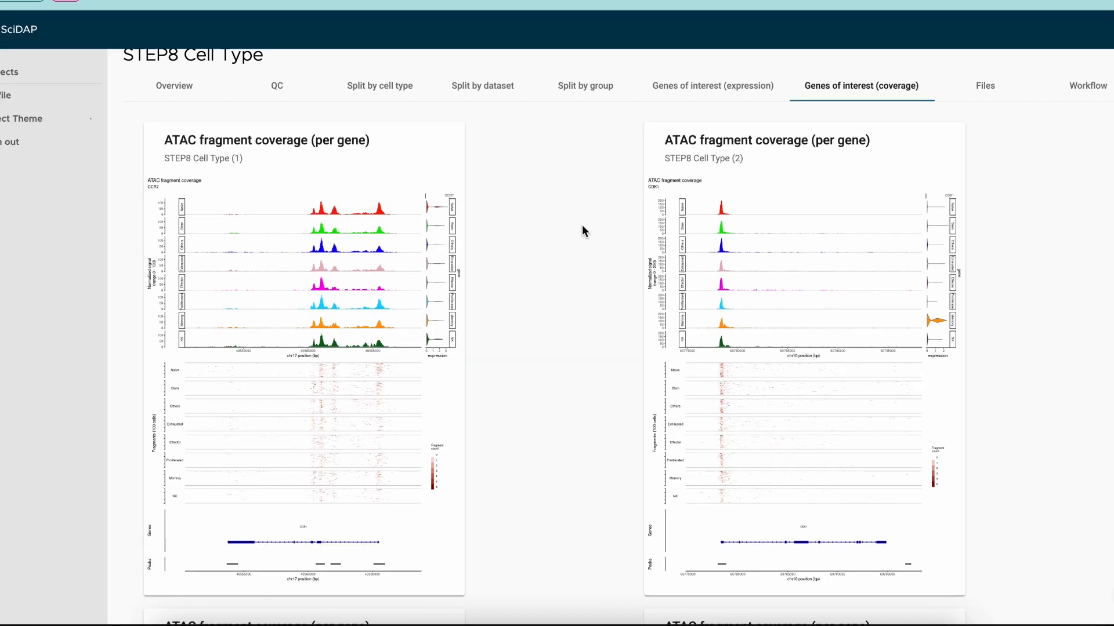
{"action": "scroll", "coordinate": [582, 226], "scroll_direction": "down", "scroll_amount": 4}
{"action": "scroll", "coordinate": [583, 226], "scroll_direction": "down", "scroll_amount": 13}
{"action": "scroll", "coordinate": [582, 225], "scroll_direction": "up", "scroll_amount": 17}
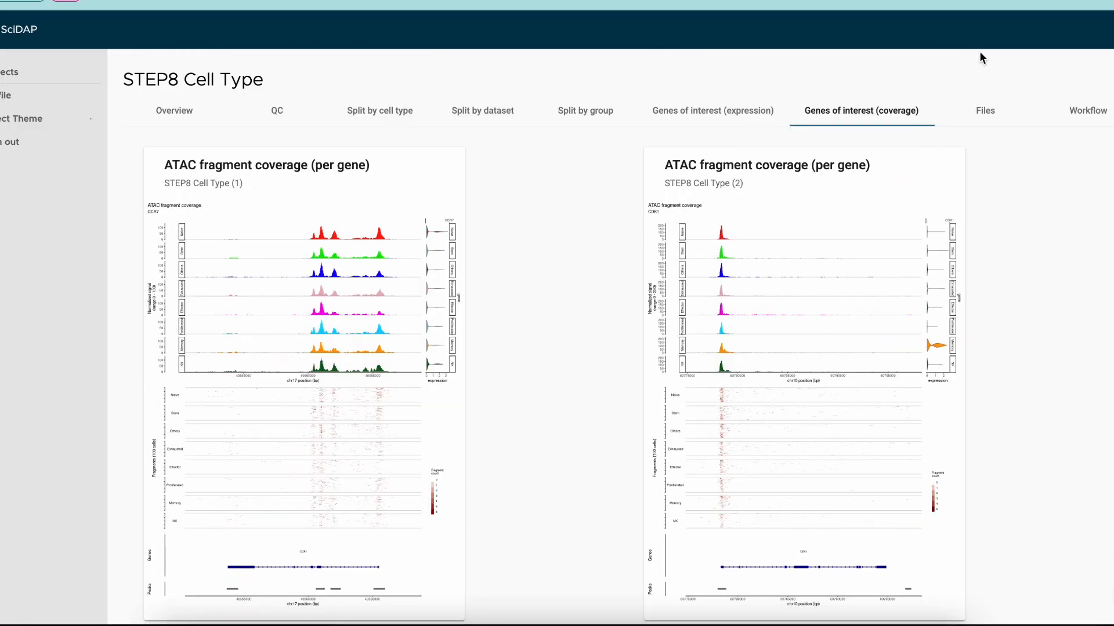
- Open the Files results and browse the list of output files with their descriptions and sizes
{"action": "left_click", "coordinate": [986, 113]}
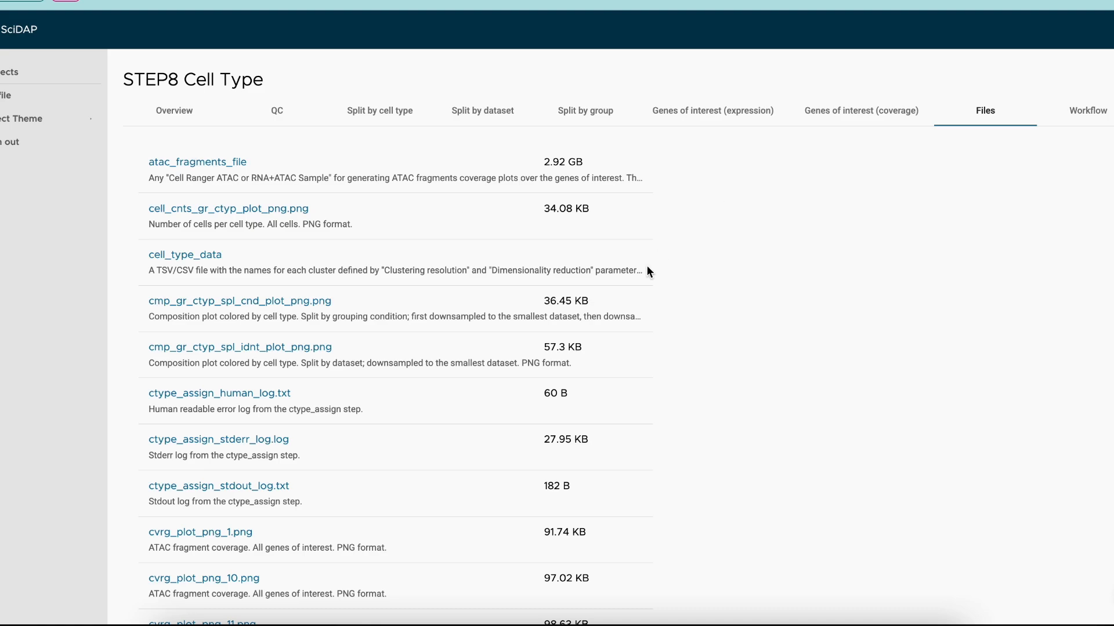
{"action": "scroll", "coordinate": [626, 306], "scroll_direction": "down", "scroll_amount": 4}
{"action": "scroll", "coordinate": [626, 305], "scroll_direction": "down", "scroll_amount": 15}
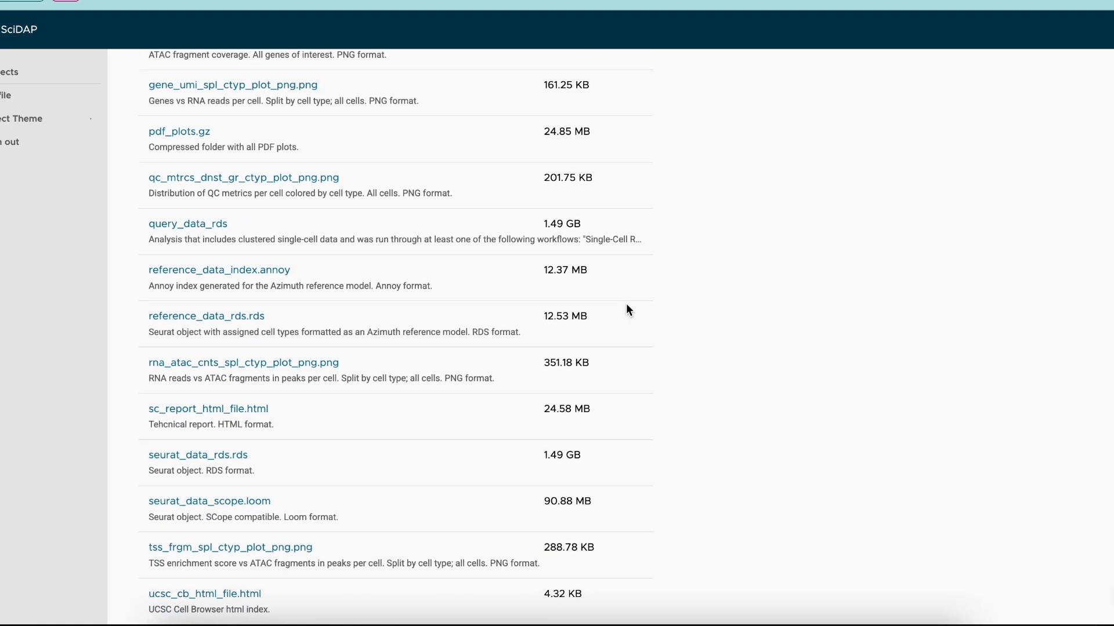
{"action": "scroll", "coordinate": [626, 304], "scroll_direction": "up", "scroll_amount": 20}
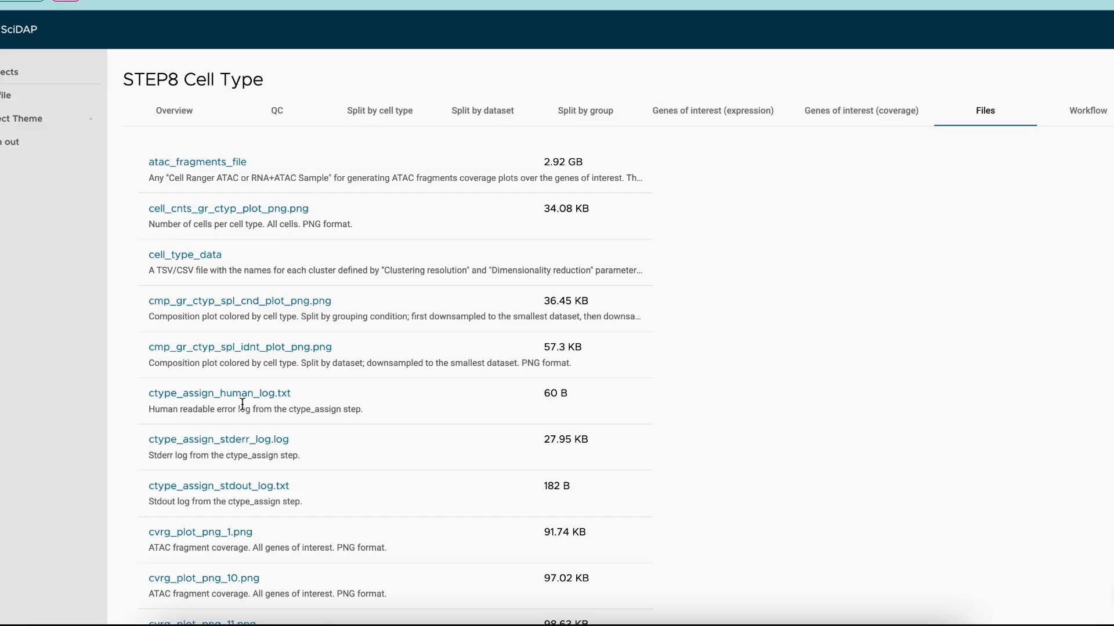
- From the Overview quick view, open the RNA dataset in the UCSC Cell Browser
{"action": "left_click", "coordinate": [178, 122]}
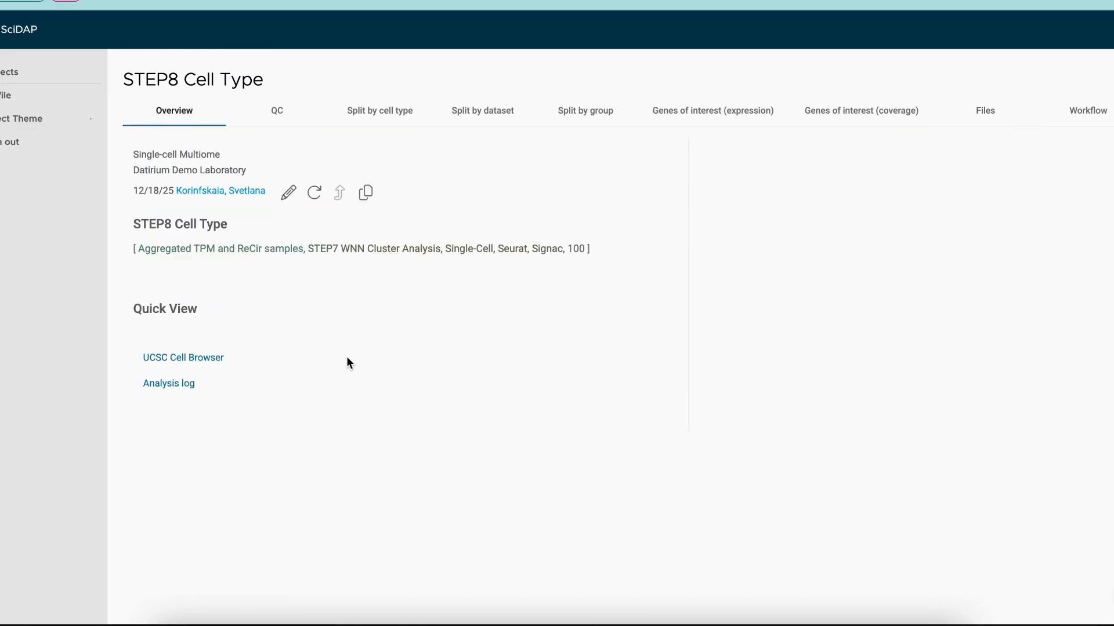
{"action": "left_click", "coordinate": [211, 358]}
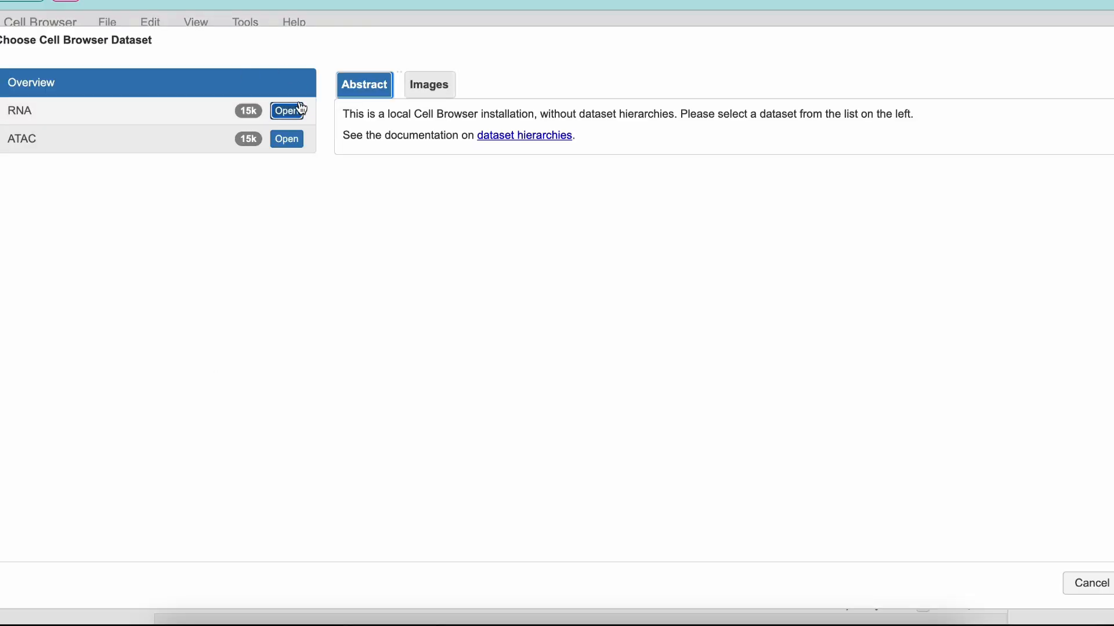
{"action": "left_click", "coordinate": [298, 106]}
{"action": "scroll", "coordinate": [376, 250], "scroll_direction": "down", "scroll_amount": 2}
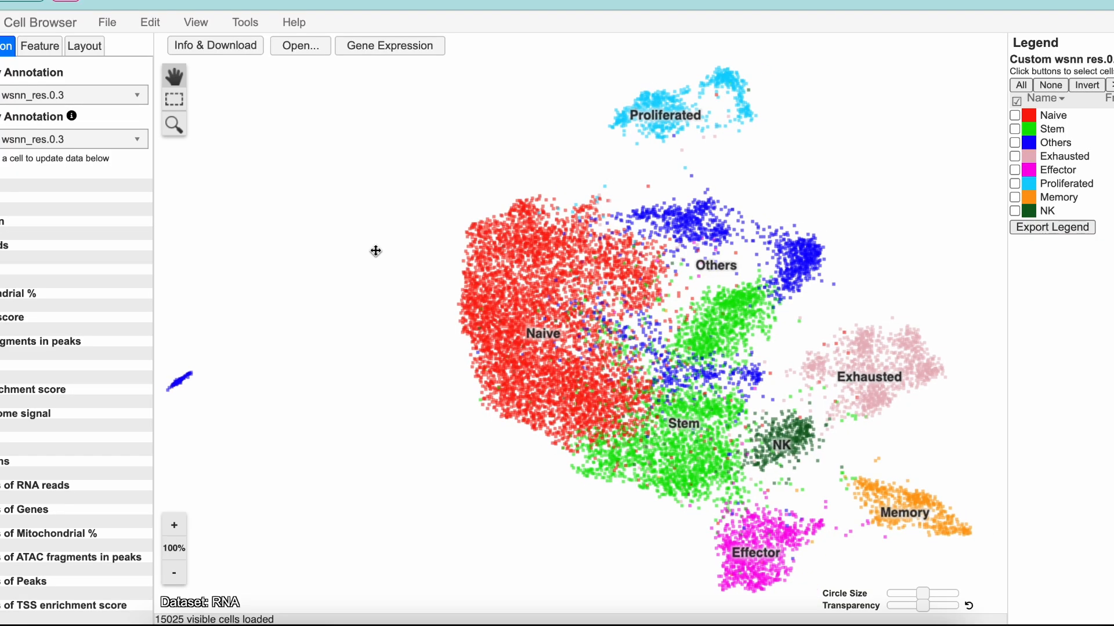